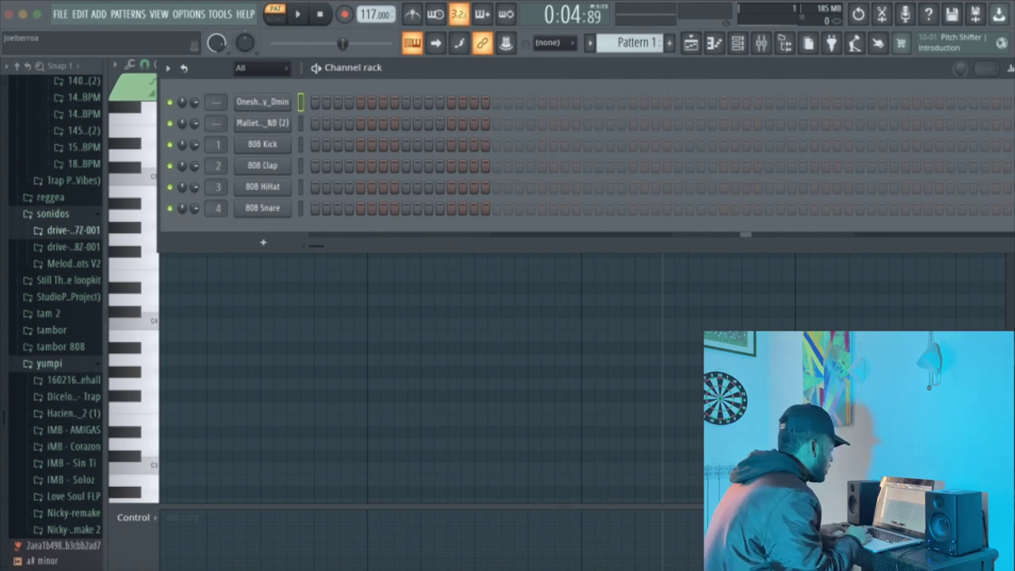
Inspect the sampler settings and waveforms of the Mallet and Oneshot_Mighty_Dmin channels
click(262, 123)
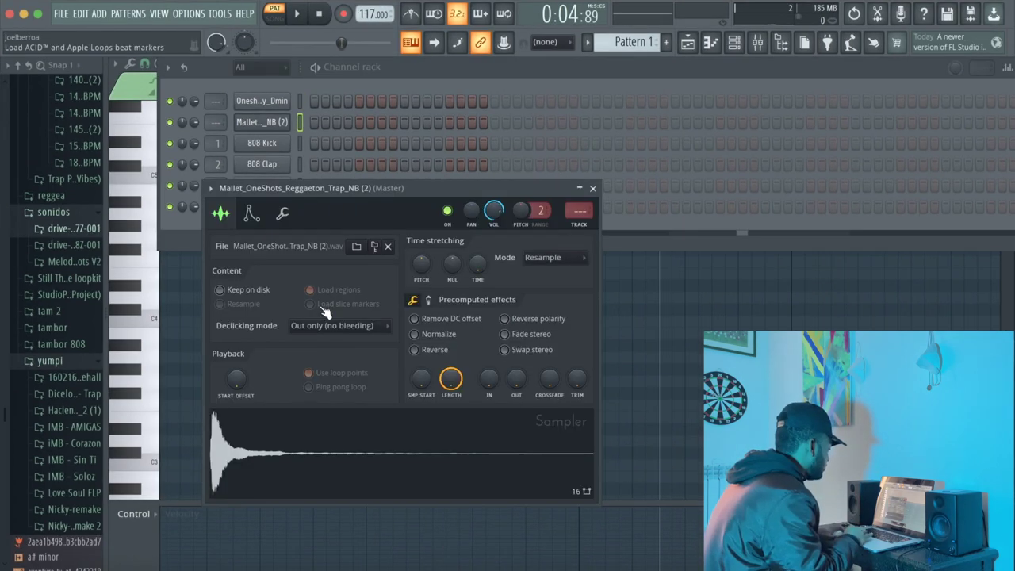
click(263, 102)
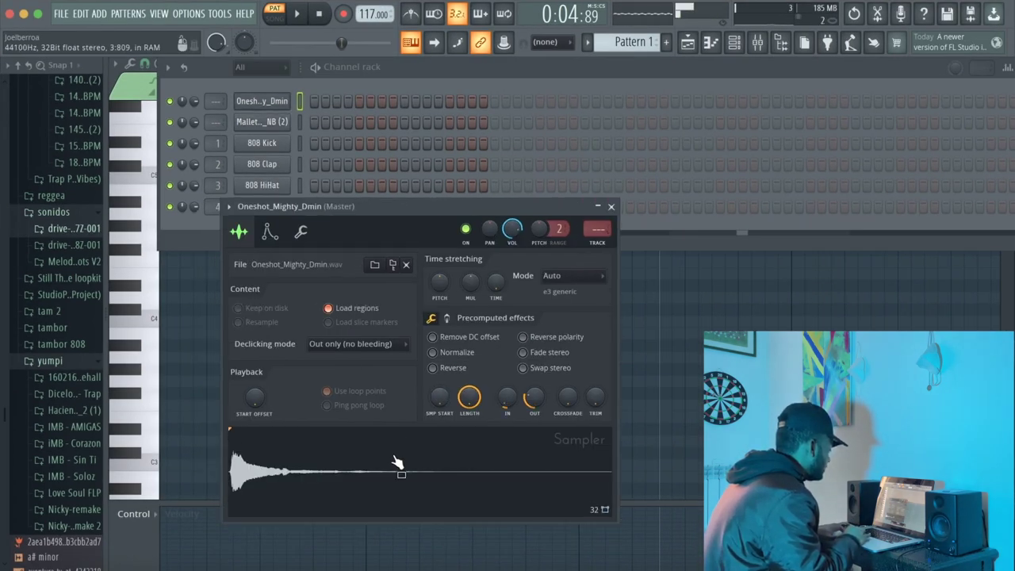
click(612, 208)
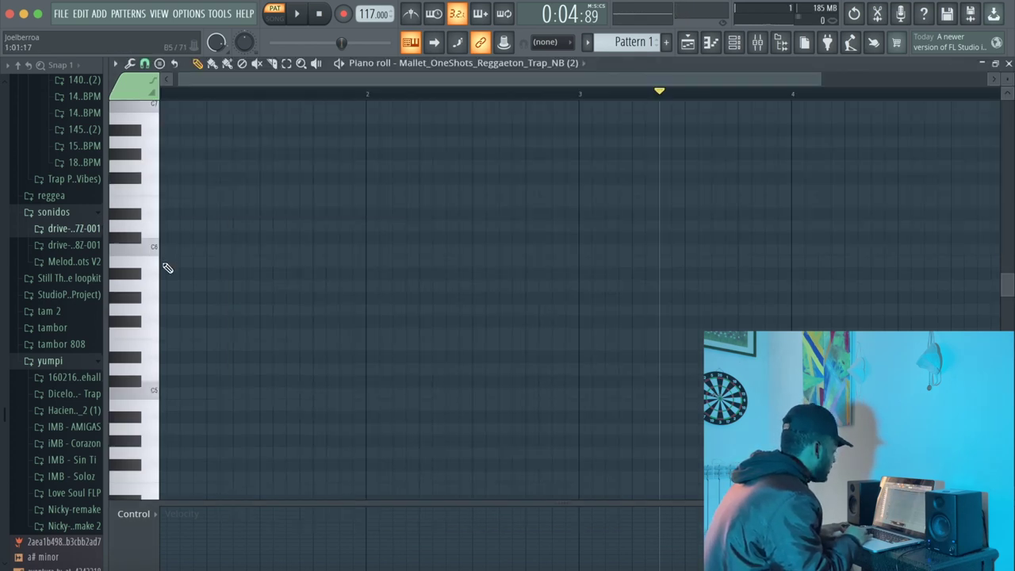
Draw the mallet melody's first bar with B5 and E6 together, followed by B5, E6, F#6, G6 and E6, and audition it
click(163, 263)
drag(170, 262, 129, 263)
drag(264, 262, 186, 262)
click(180, 203)
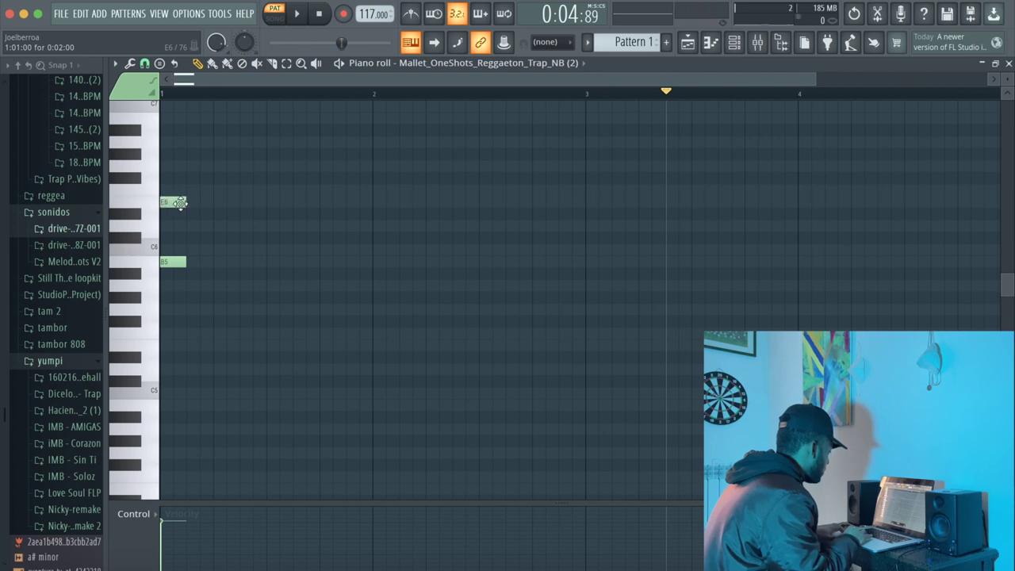
click(195, 262)
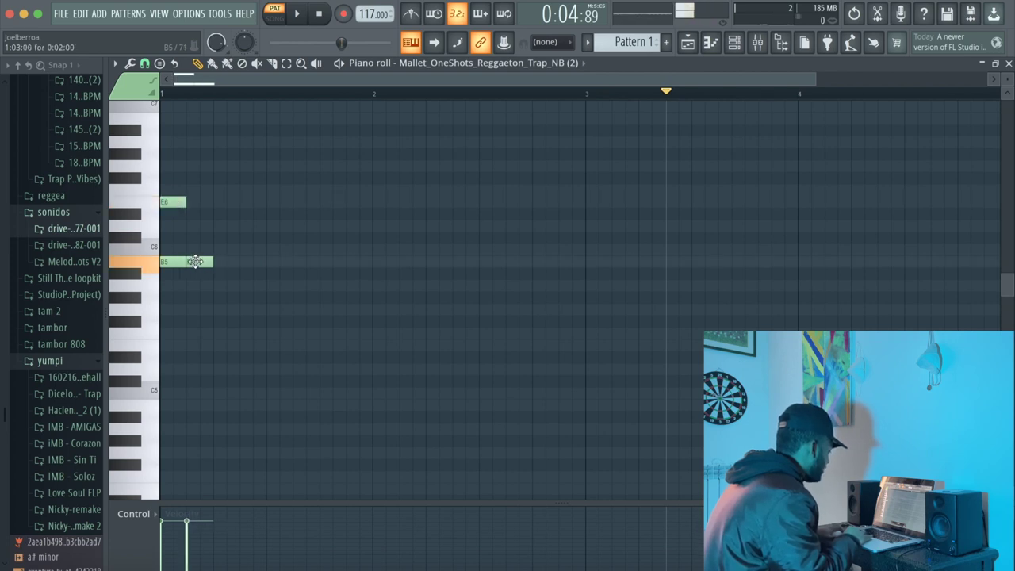
click(242, 179)
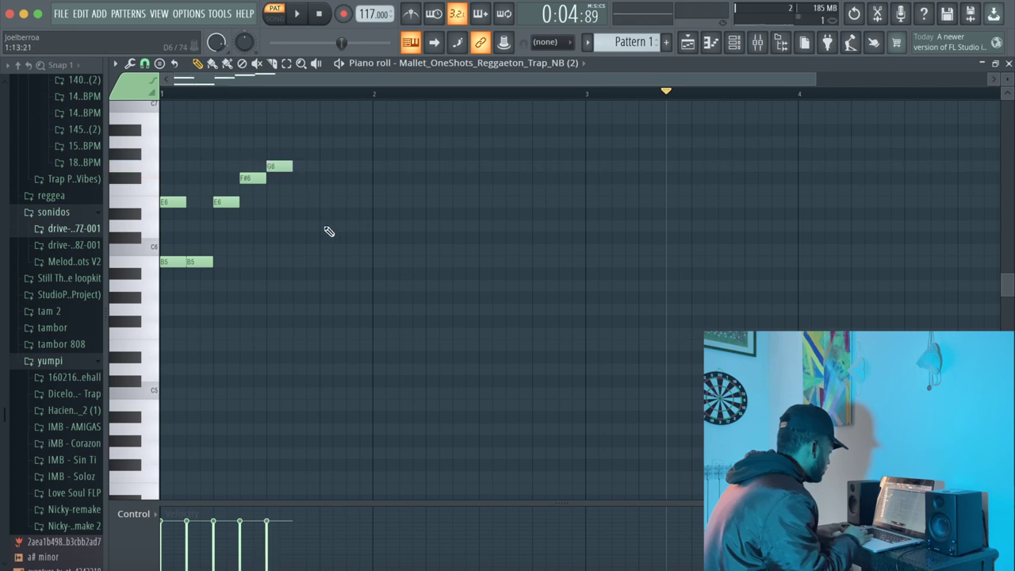
drag(324, 210, 324, 199)
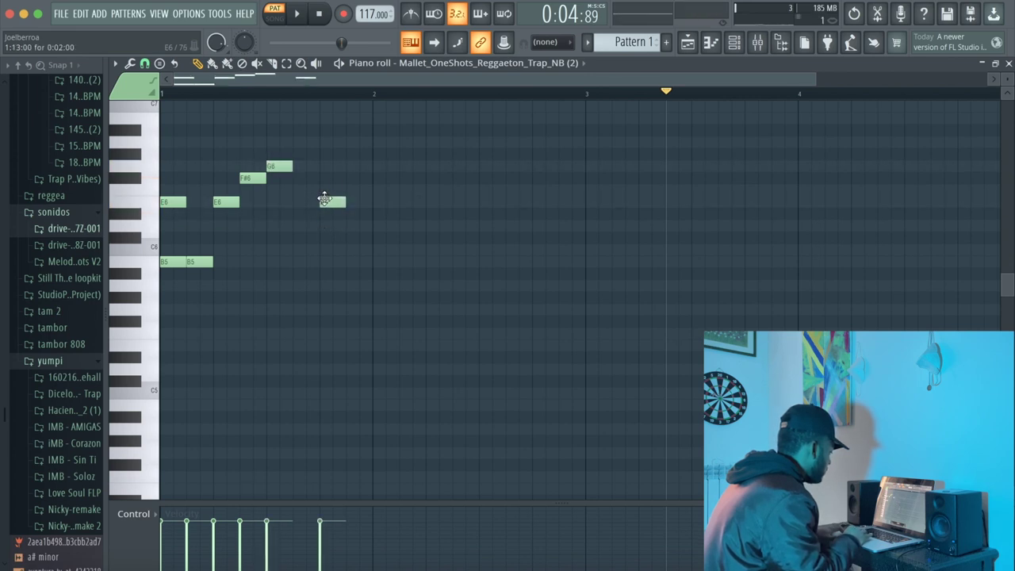
click(300, 13)
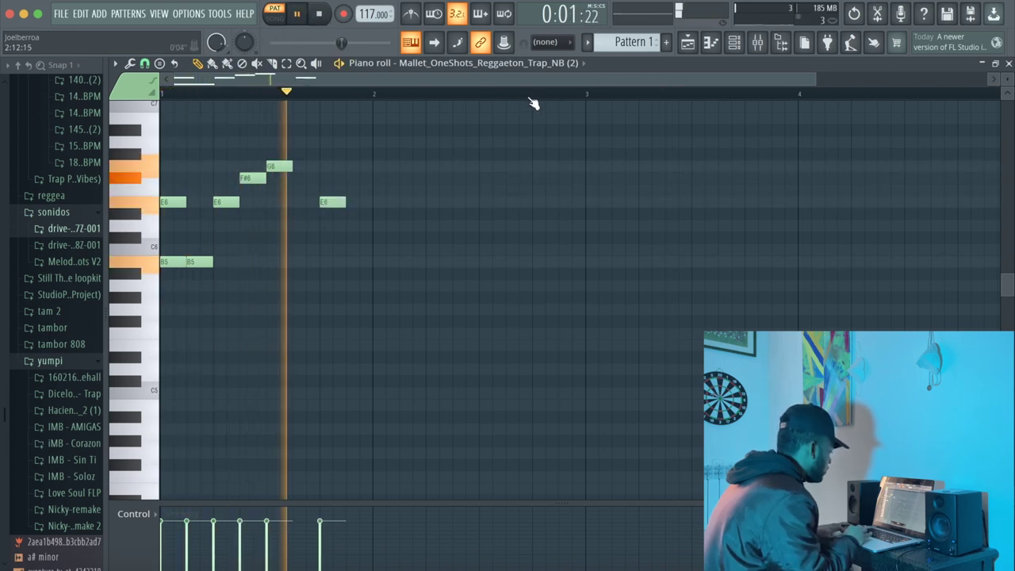
click(295, 14)
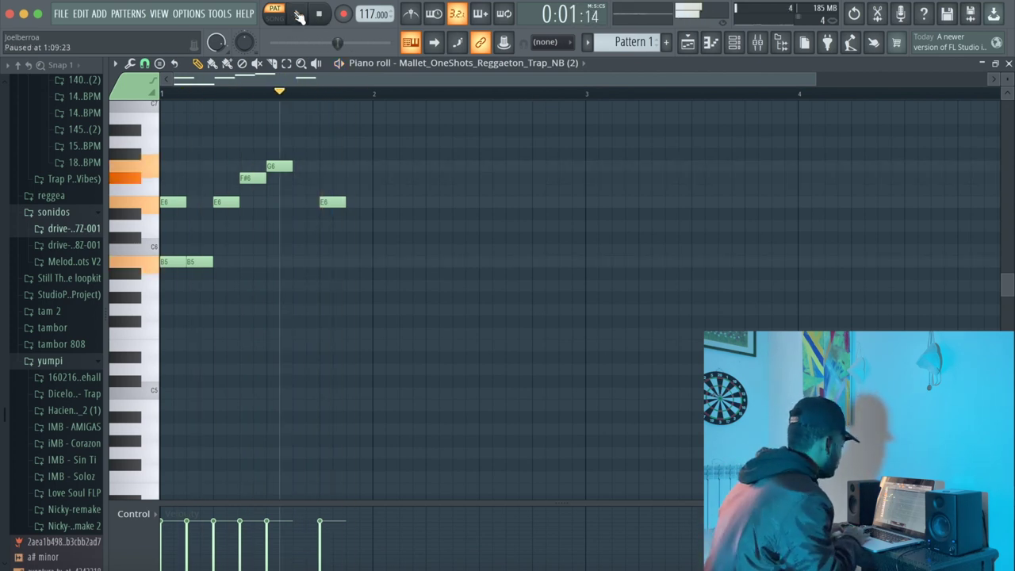
Add D#6, E6, F#6 and D#6 in bar 2, and E6 over B5, B5, E6, F#6, G6 and D#6 in bar 3
click(429, 215)
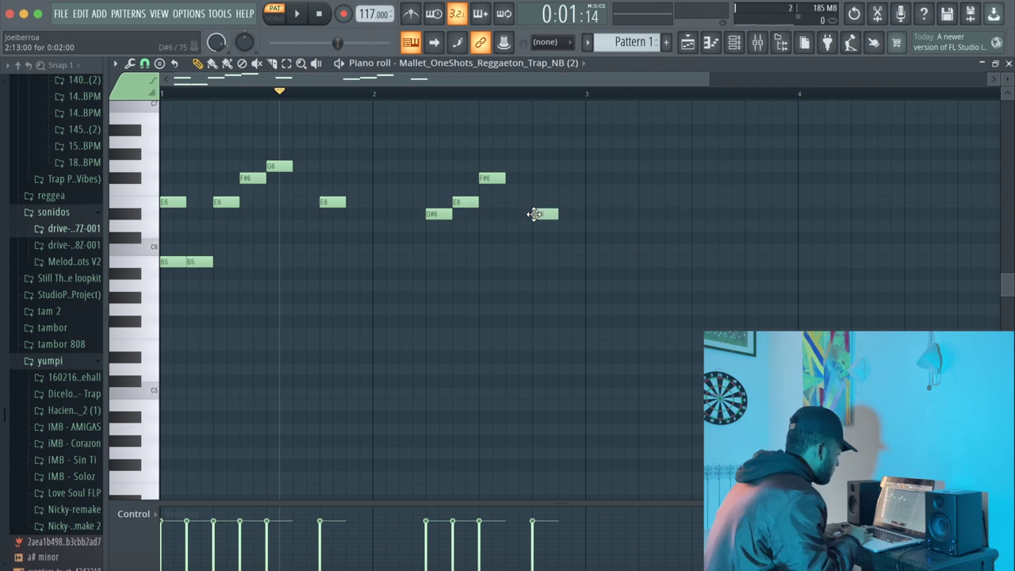
click(596, 201)
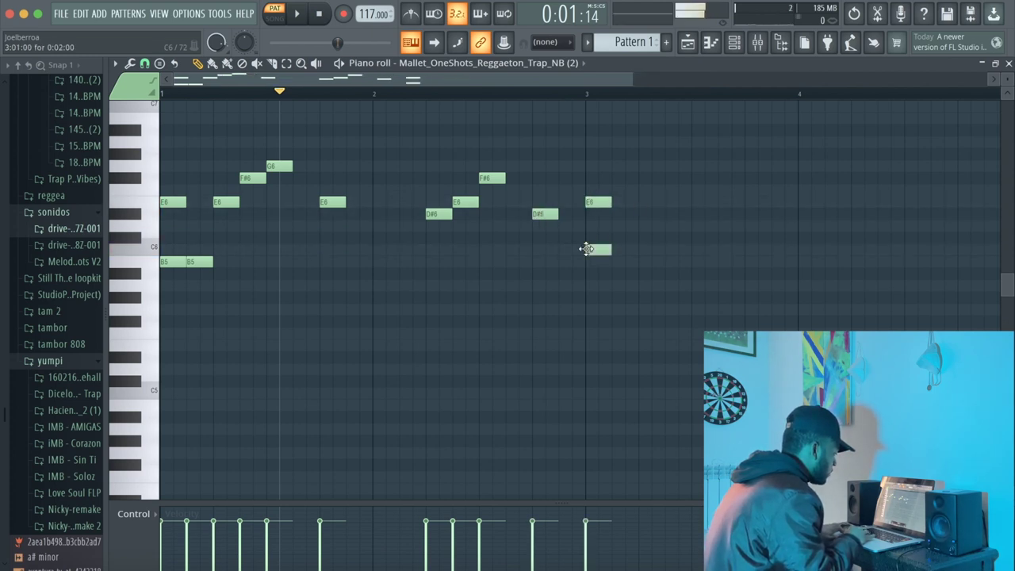
drag(593, 265, 602, 274)
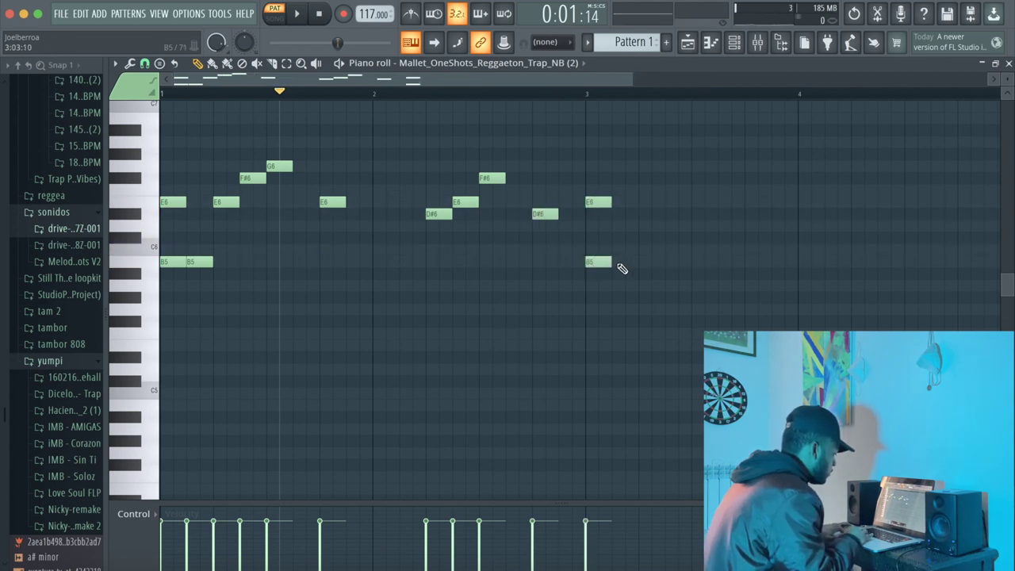
click(616, 262)
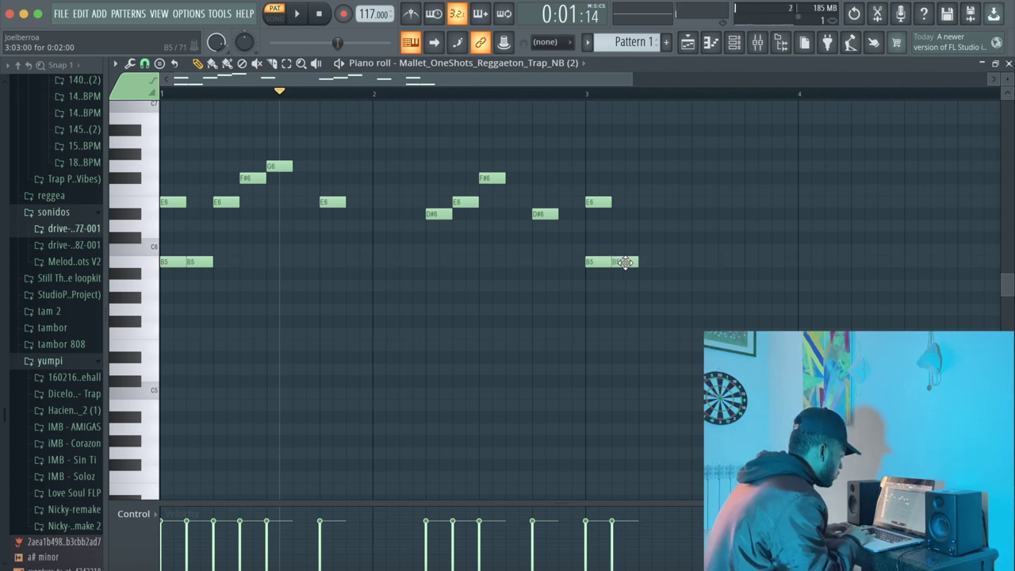
click(616, 200)
drag(629, 202, 658, 201)
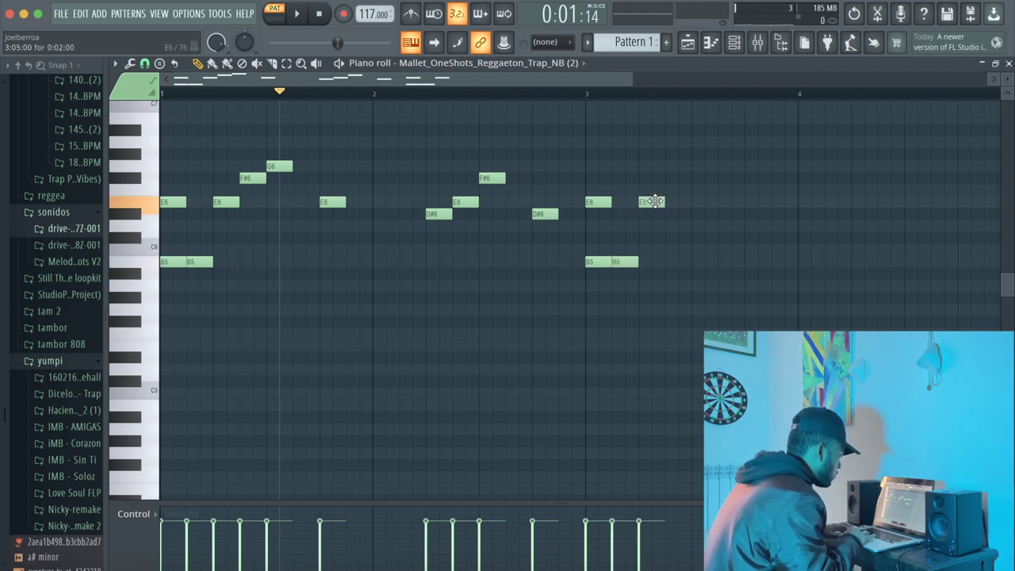
click(691, 165)
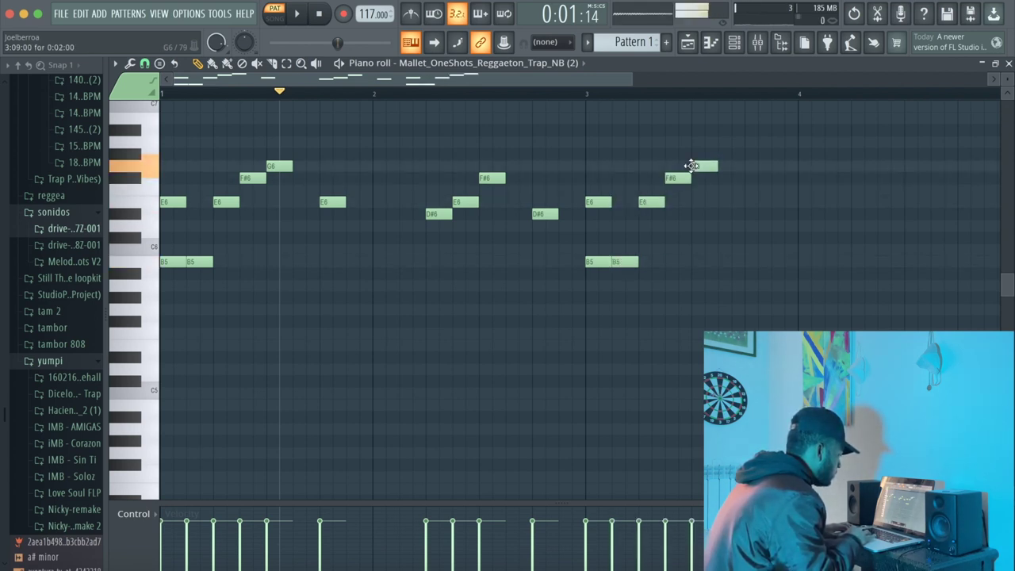
click(745, 213)
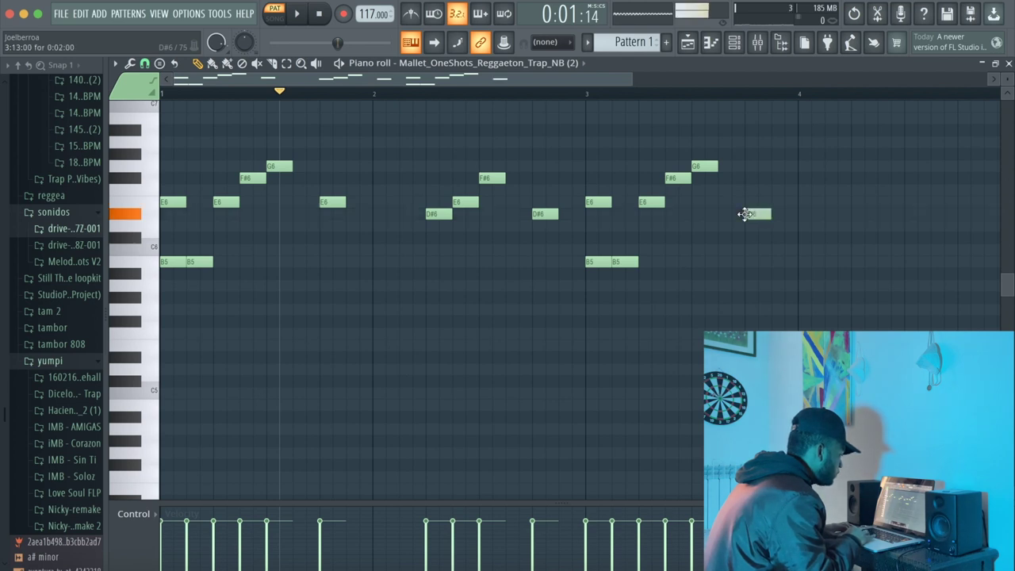
Complete bar 4 of the mallet melody with rising D#6, E6 and F#6 notes and a closing B6, and play the pattern back
click(856, 237)
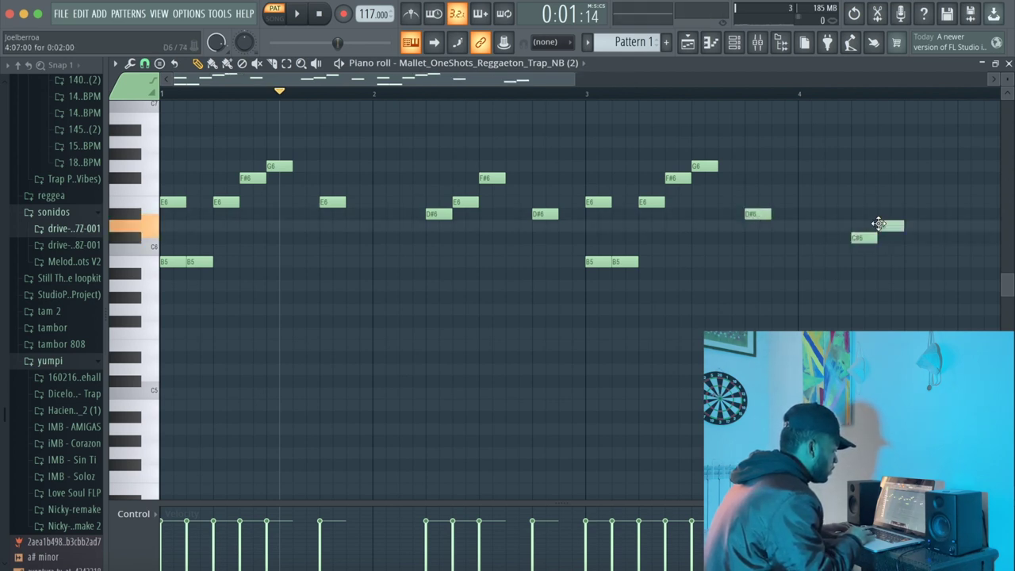
click(906, 199)
scroll(904, 195, right, 1)
scroll(904, 196, up, 1)
click(898, 190)
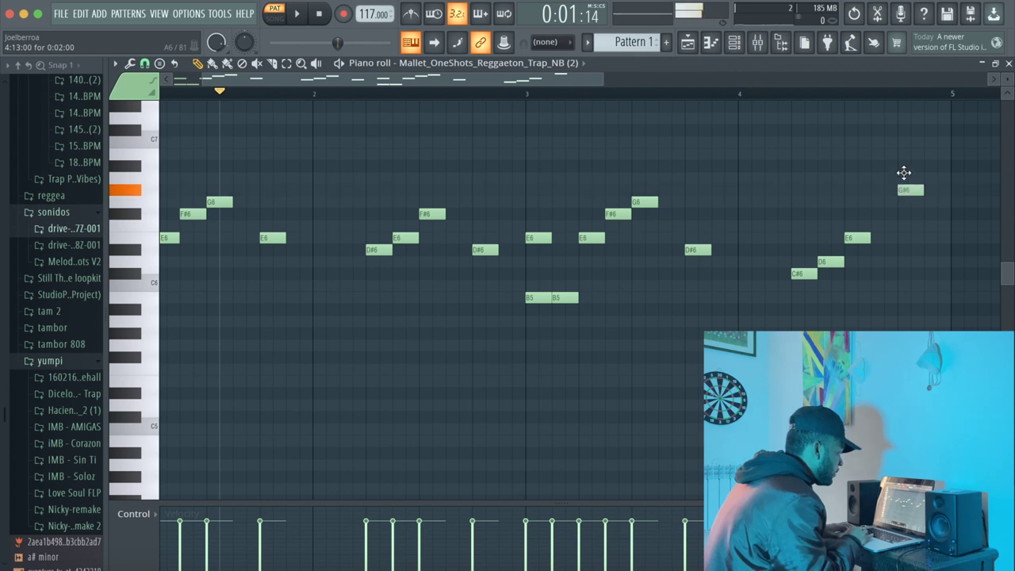
drag(904, 173, 905, 175)
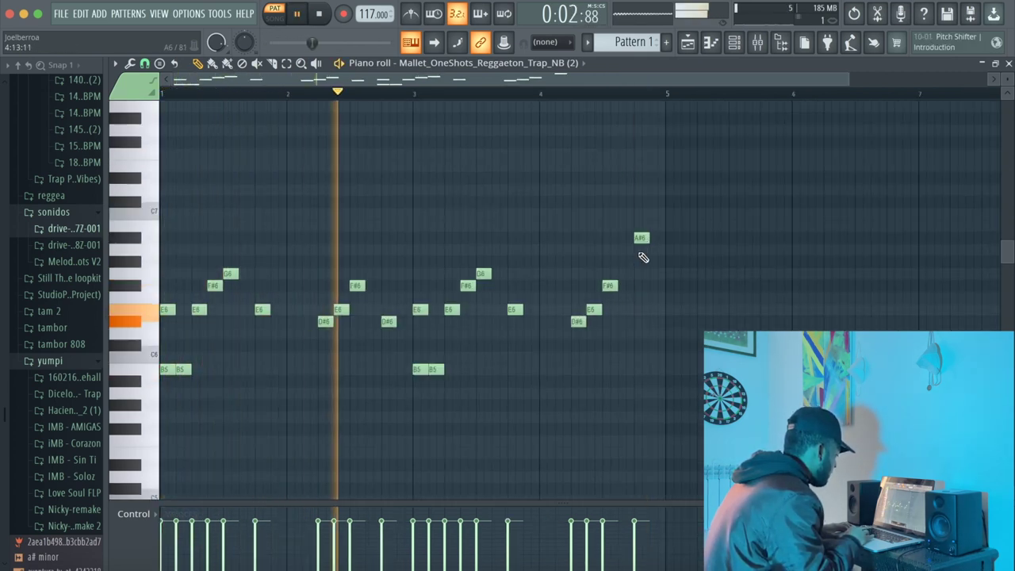
right_click(640, 236)
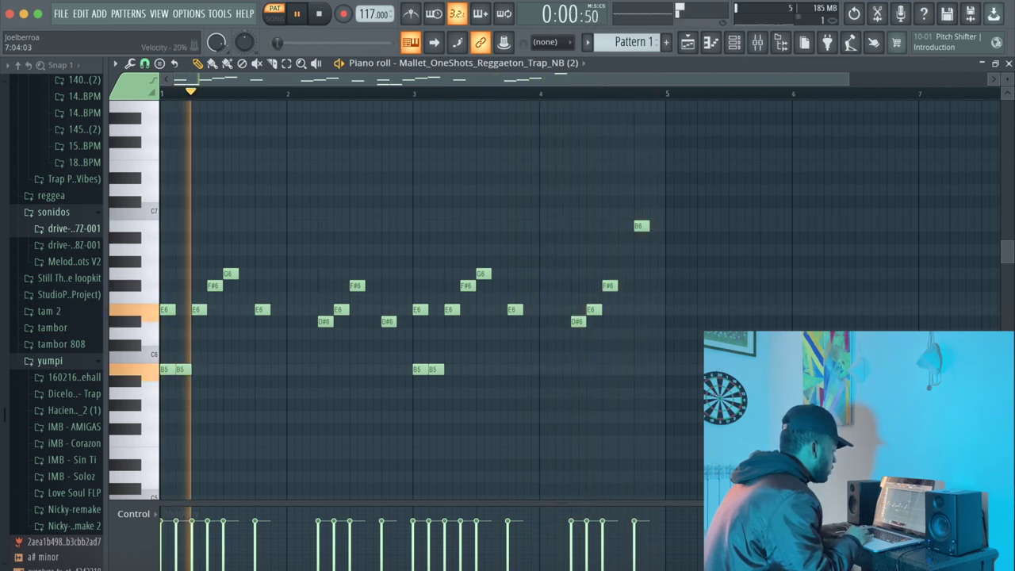
key(space)
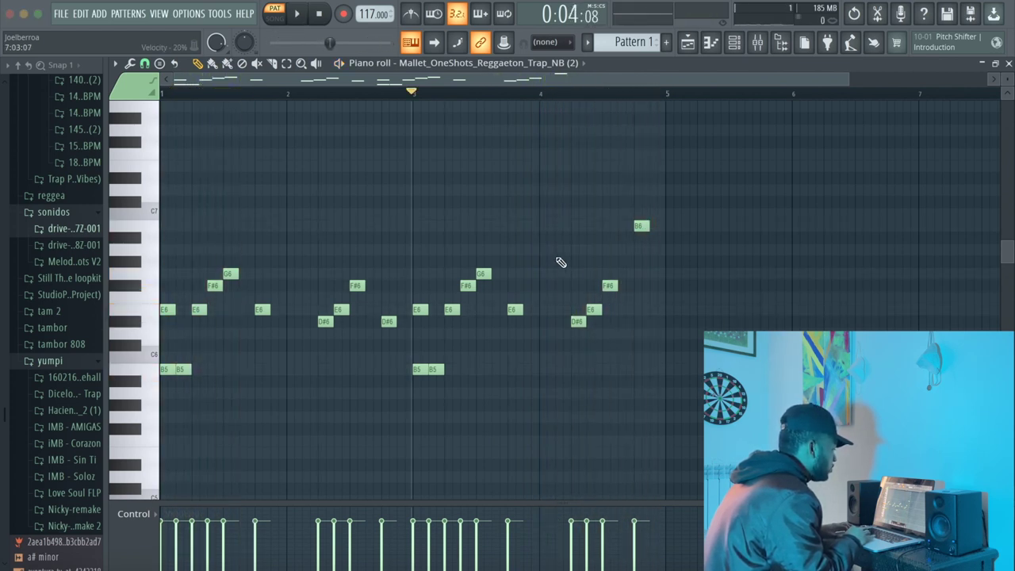
Draw chords for the Oneshot_Mighty_Dmin channel: E5, G5 and B5 at bar 1, and E5, A5 and C6 at bar 2
click(736, 45)
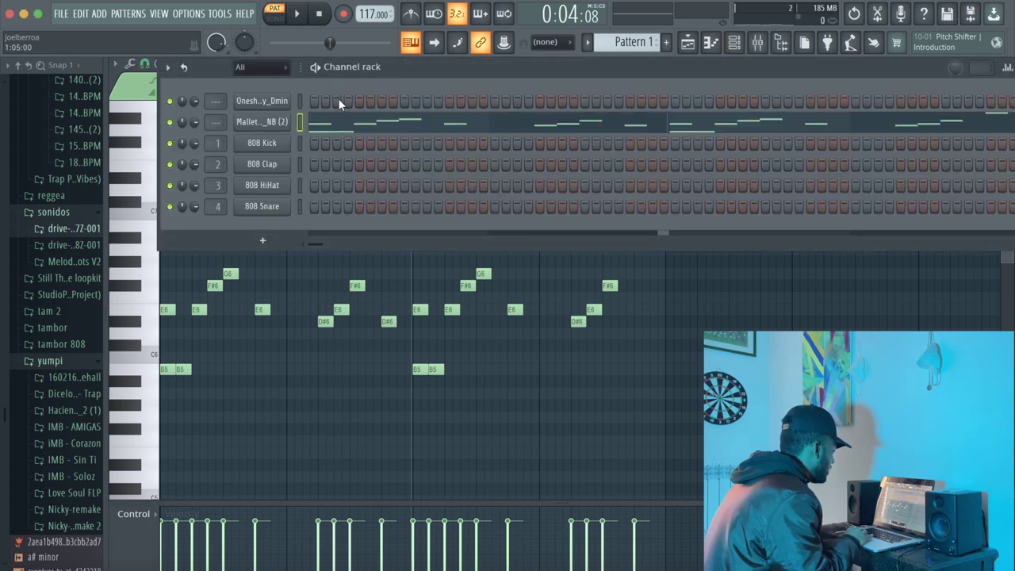
click(711, 44)
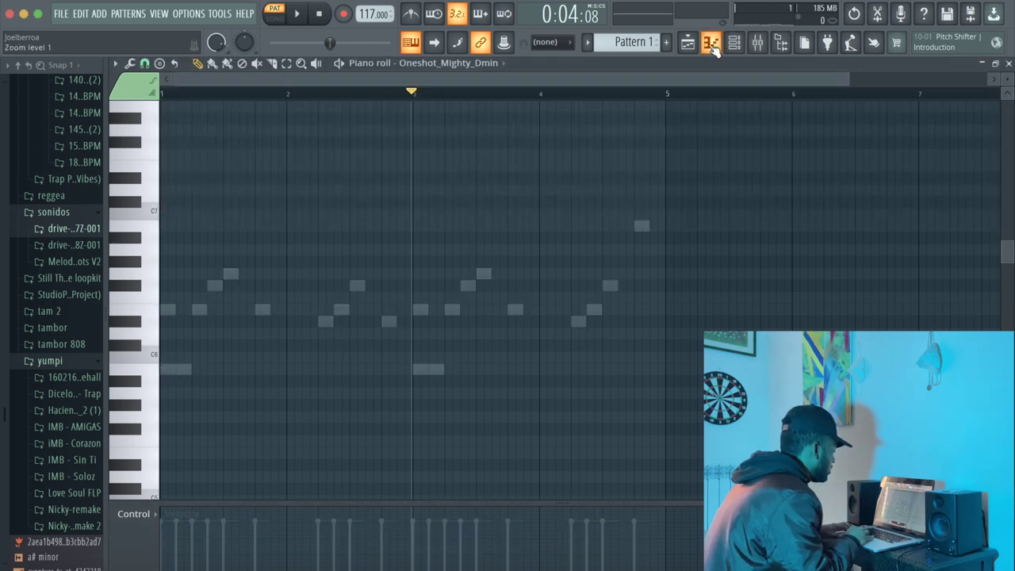
click(169, 272)
click(171, 236)
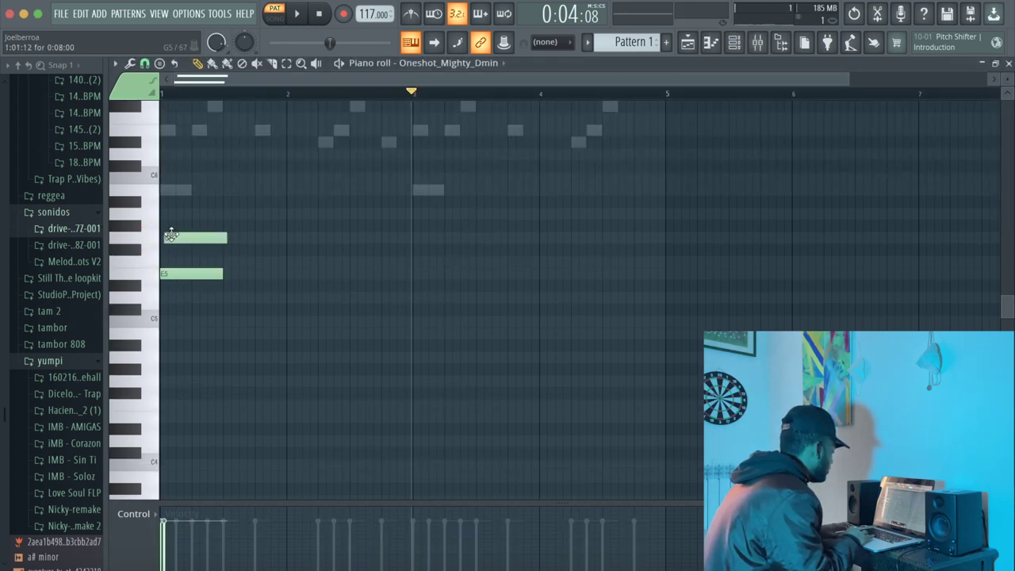
drag(169, 238, 162, 241)
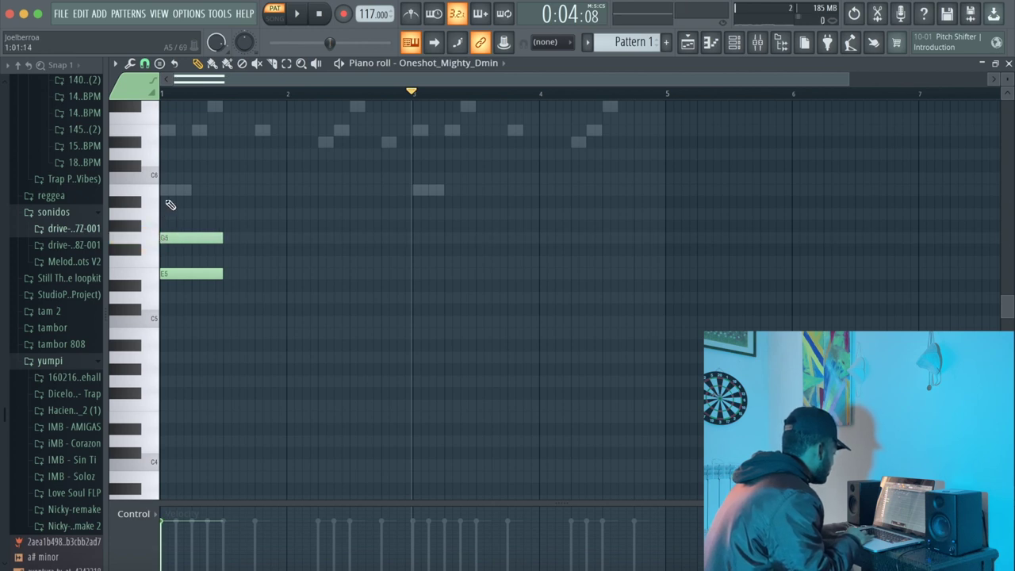
click(168, 192)
click(289, 274)
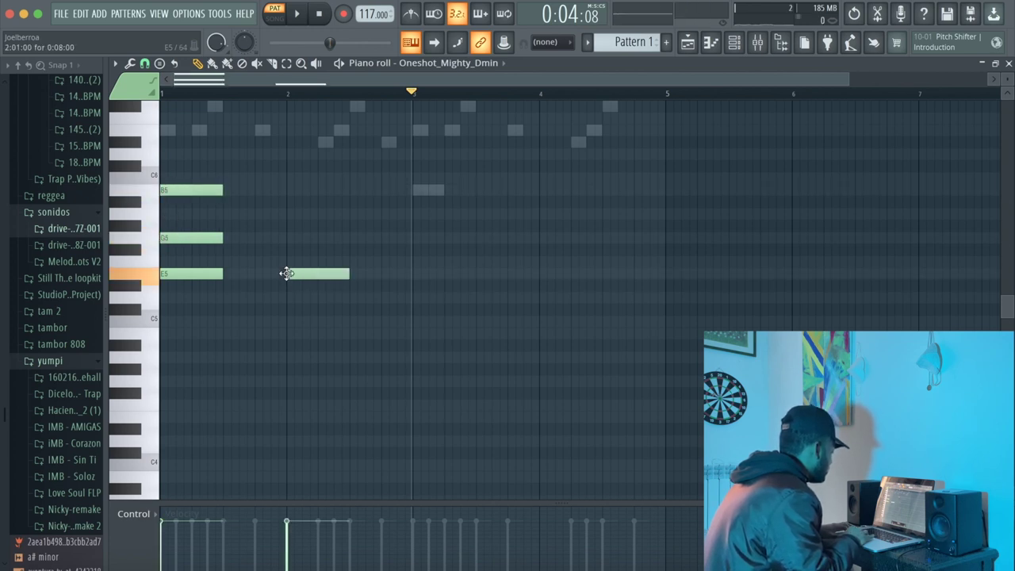
click(289, 213)
click(288, 177)
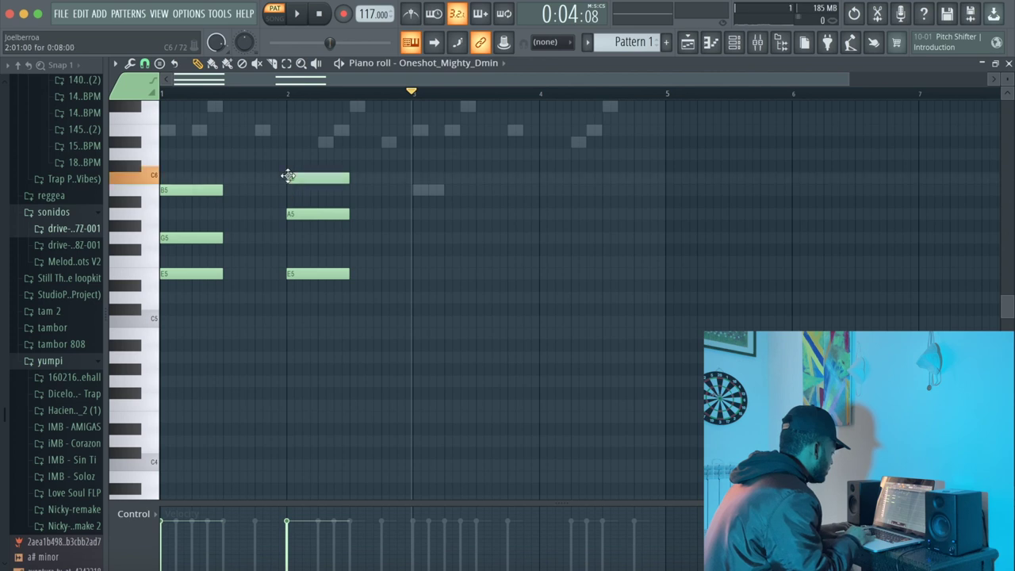
Repeat the E5, G5, B5 chord at bar 3 and the E5, A5, C6 chord at bar 4, and play the pattern back
click(415, 273)
click(414, 238)
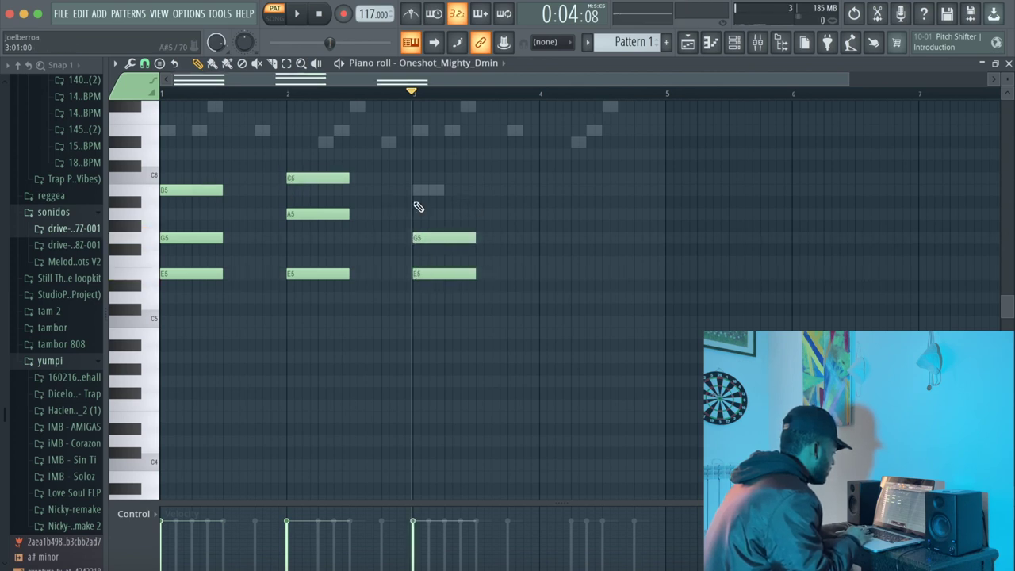
click(415, 202)
drag(426, 182, 425, 182)
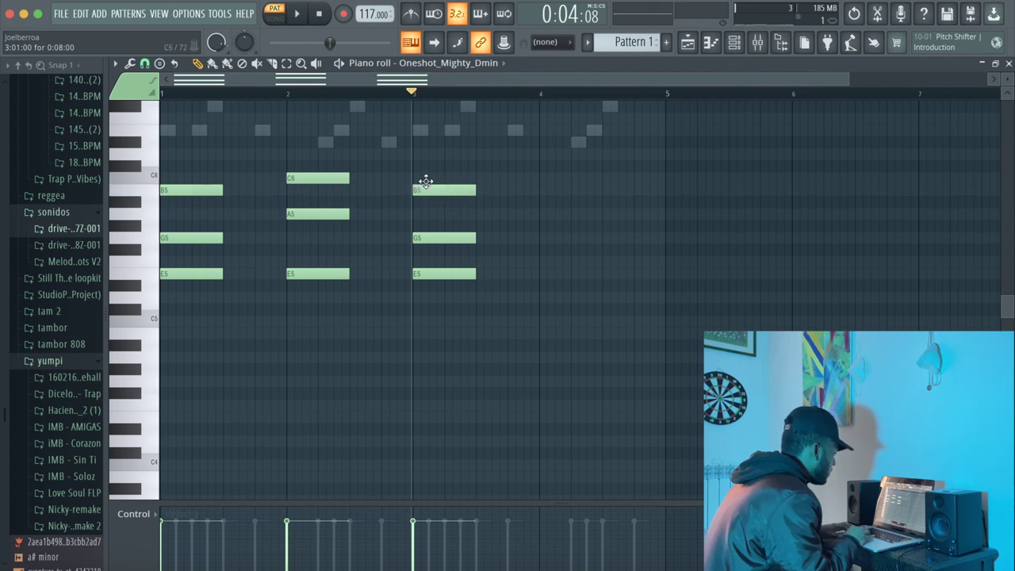
click(543, 276)
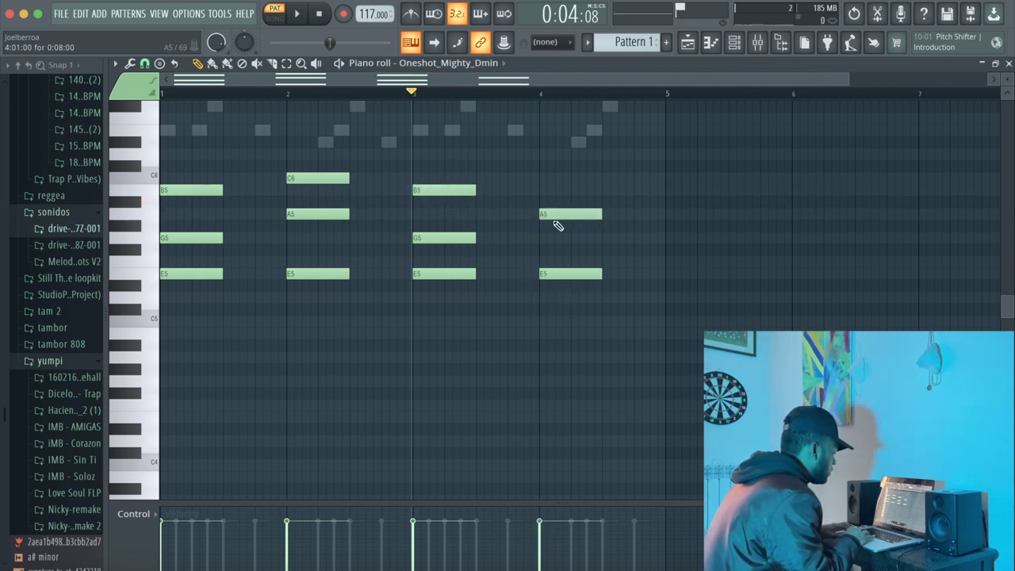
click(542, 177)
key(space)
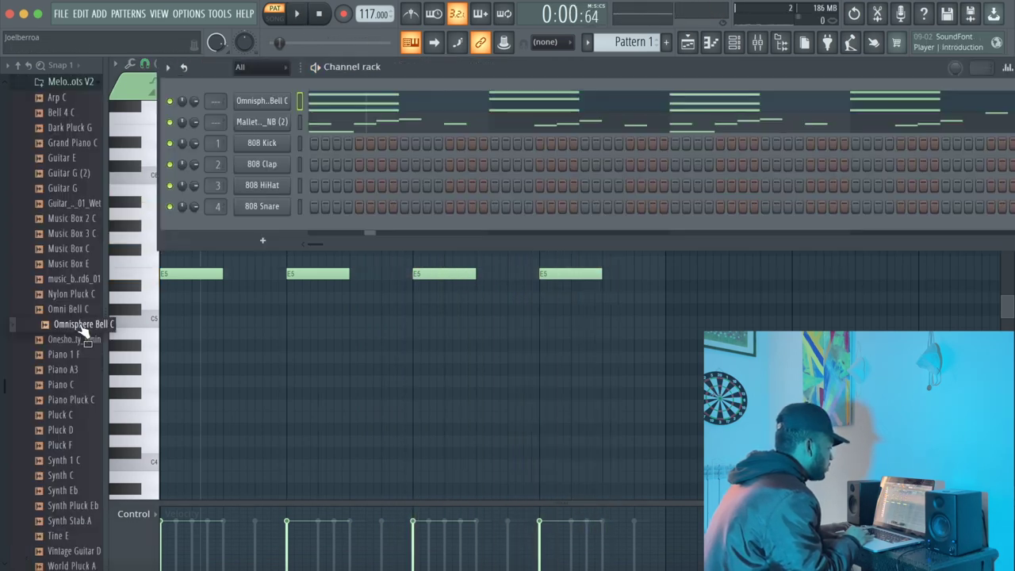
Replace the chord channel's sample with Omnisphere Bell C and audition the pattern
drag(77, 324, 252, 99)
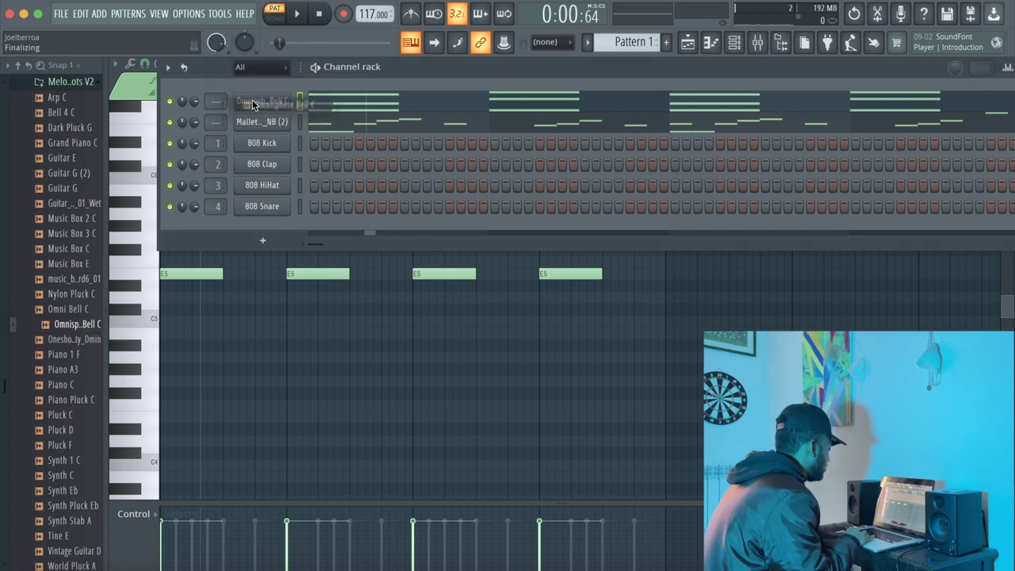
click(303, 15)
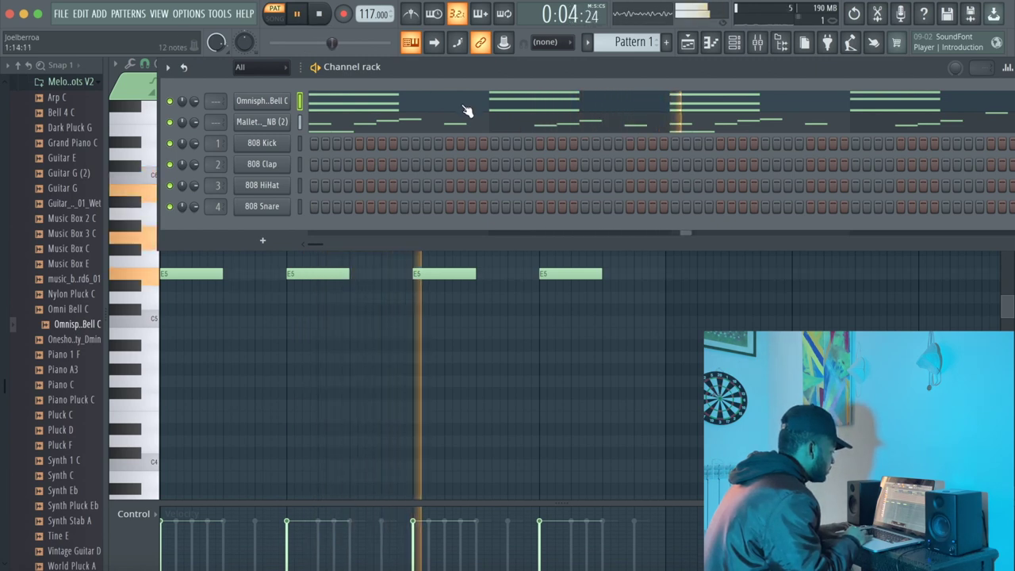
click(300, 15)
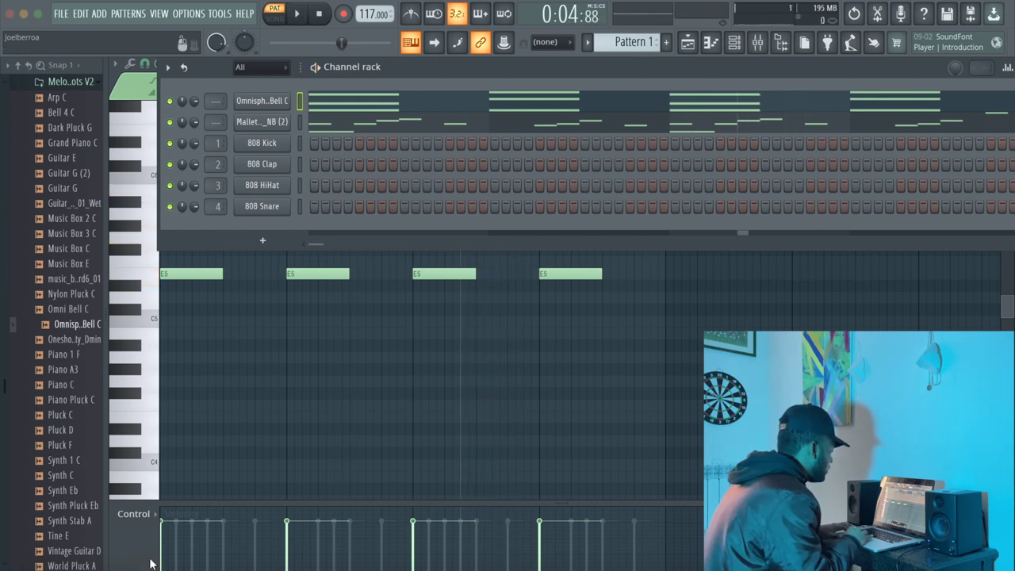
Switch to Finder's Mallet folder and load the Mallet_OneShots_Reggaeton_Trap_NB (15) sample as a new channel
click(49, 569)
drag(767, 325, 315, 101)
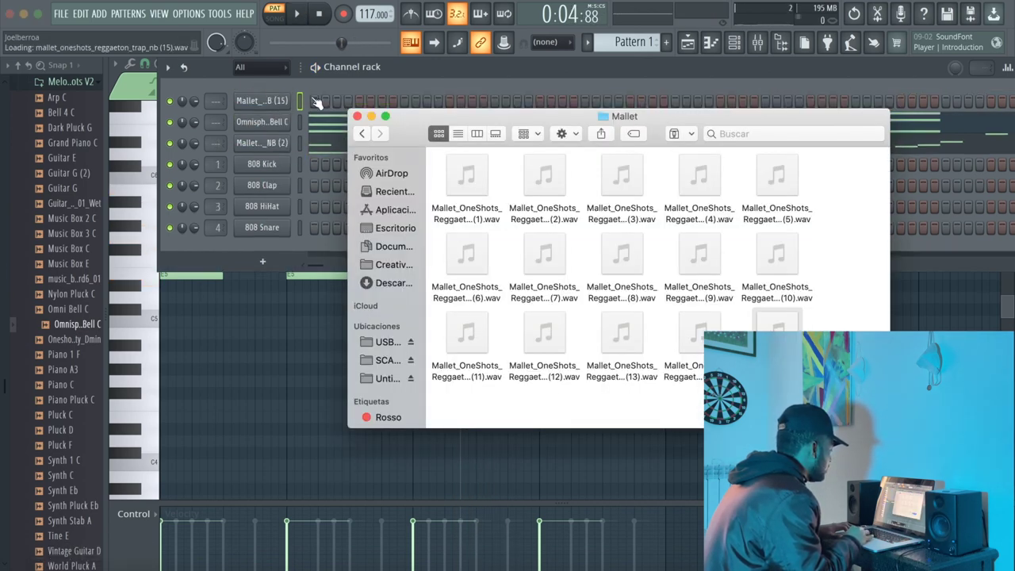
Copy the melody notes from the Mallet NB (2) channel into the Mallet (15) channel and play the pattern back
click(357, 117)
right_click(270, 143)
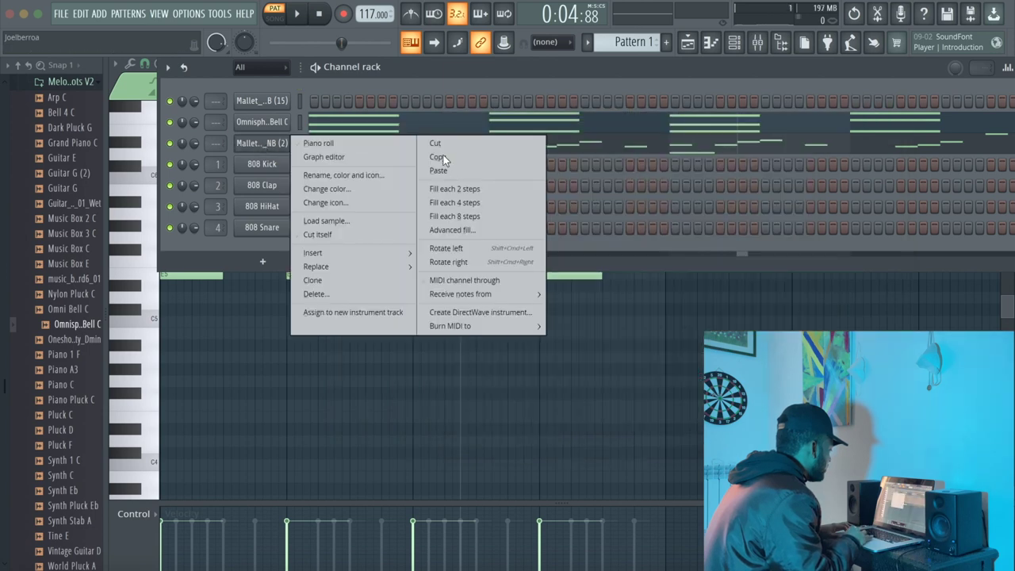
click(443, 158)
right_click(262, 101)
click(438, 126)
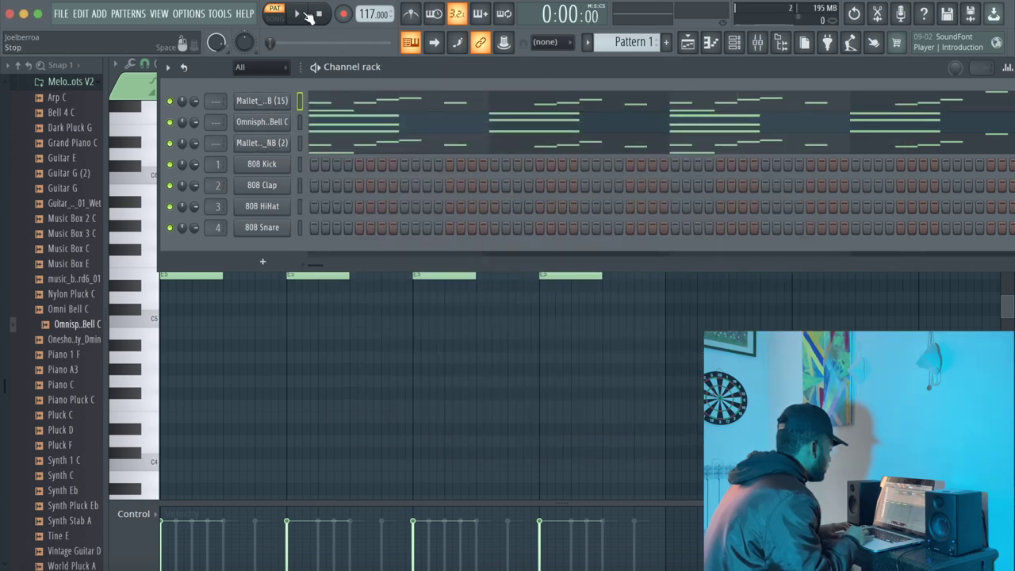
click(306, 14)
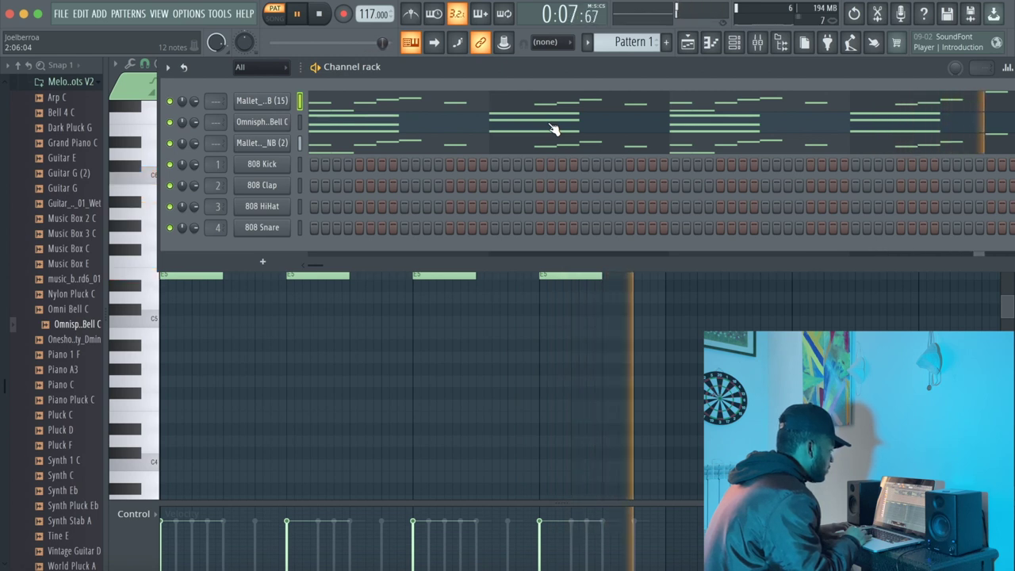
click(295, 16)
Place two Pattern 1 clips back to back on playlist Track 1, starting at bars 1 and 5
key(F5)
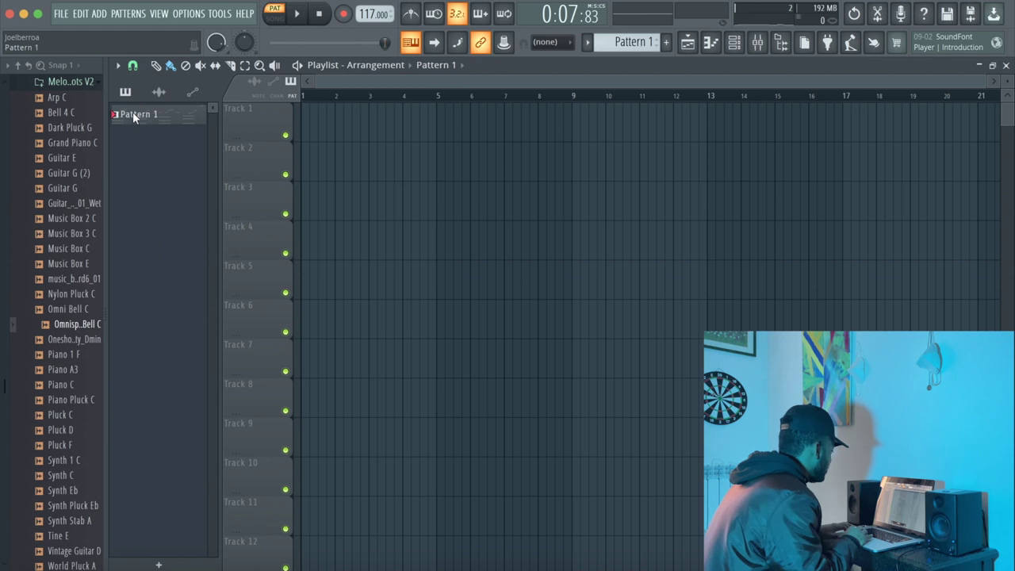
click(133, 114)
drag(342, 131, 304, 119)
click(476, 123)
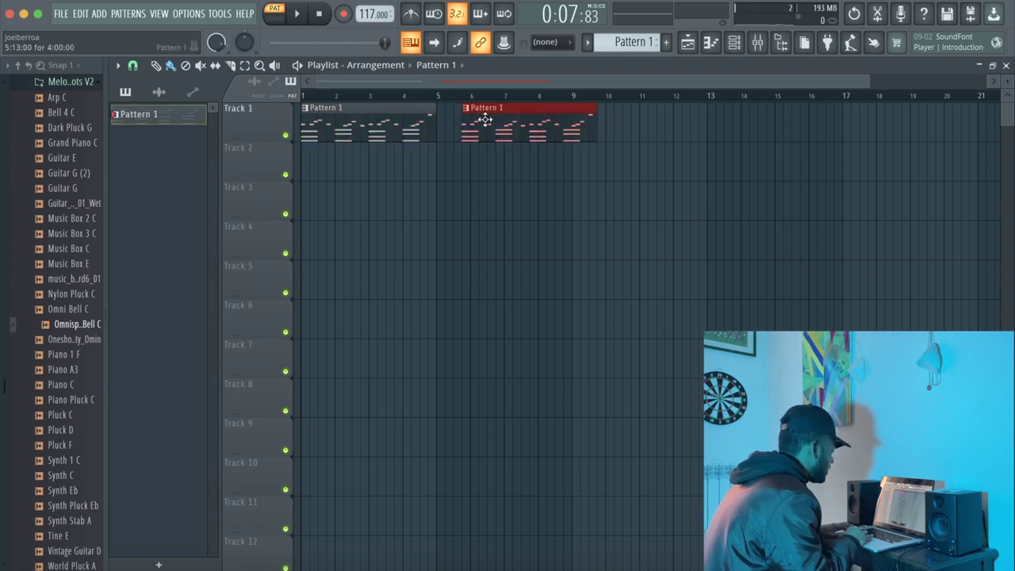
drag(475, 123, 449, 123)
Export the full song to the Escritorio folder as a WAV file named audio
click(60, 14)
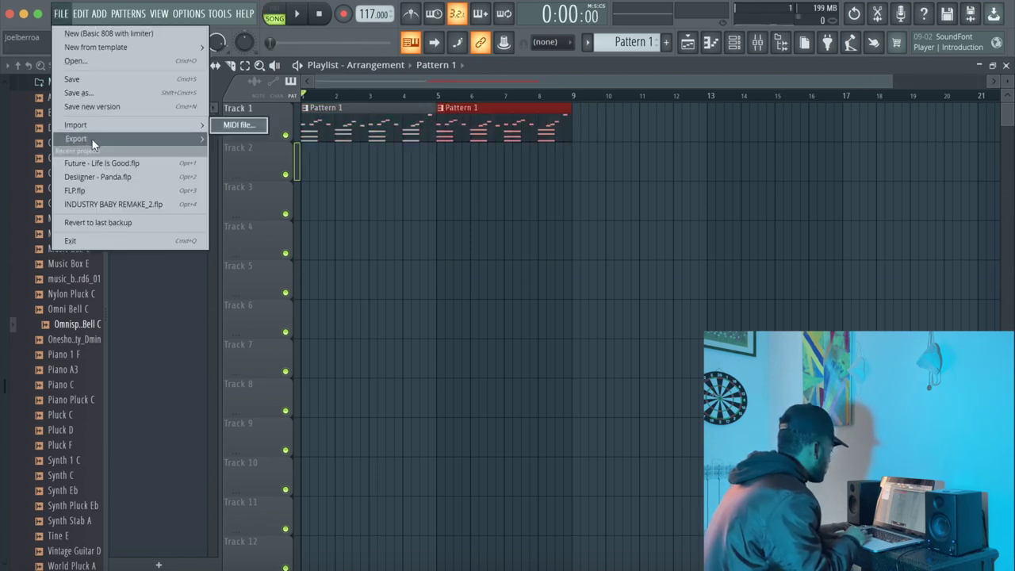
mouse_move(87, 130)
click(234, 150)
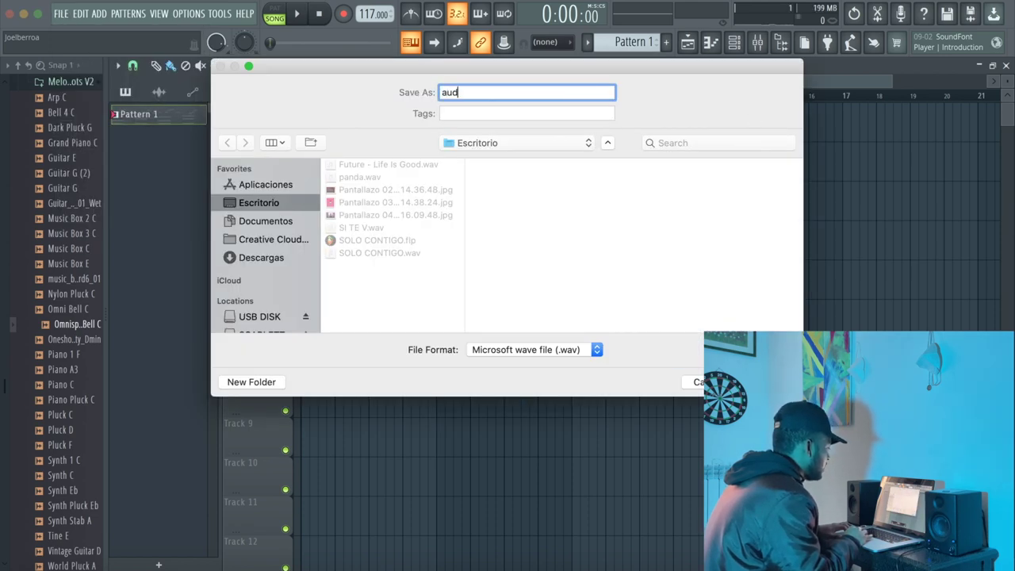
key(Return)
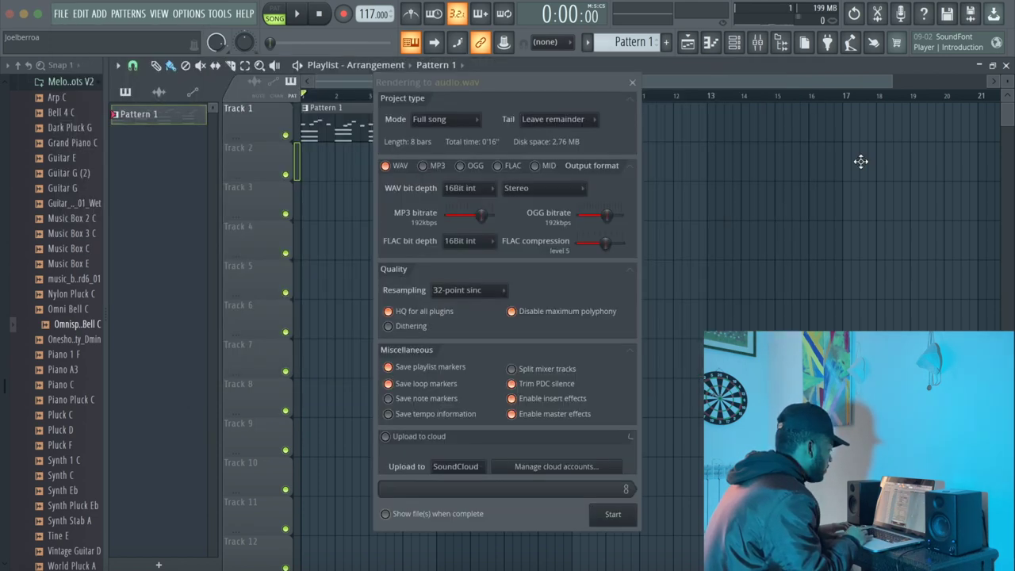
click(617, 487)
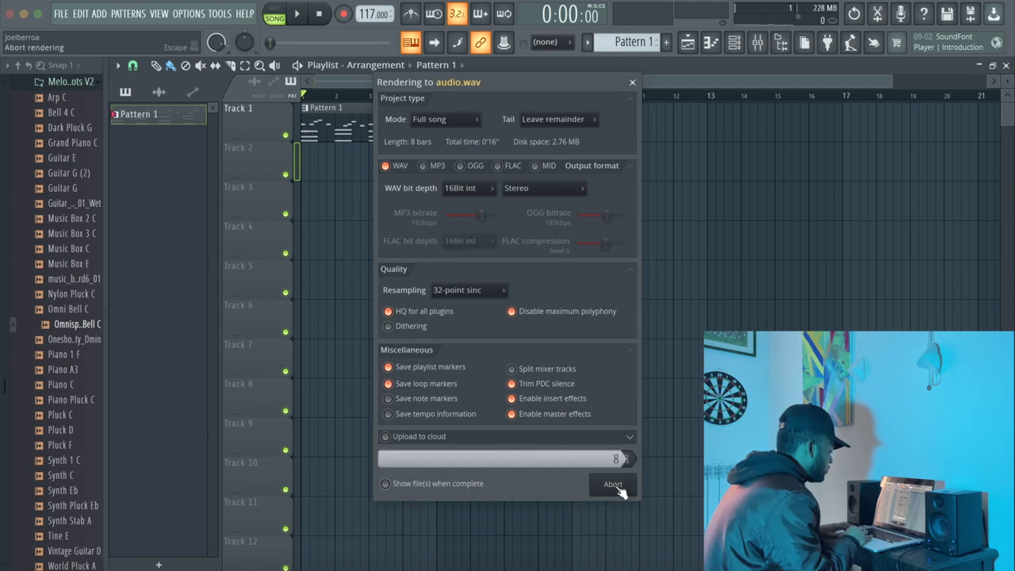
Bring audio.wav from Finder's Escritorio folder into the playlist on Track 2 at bar 5
click(47, 565)
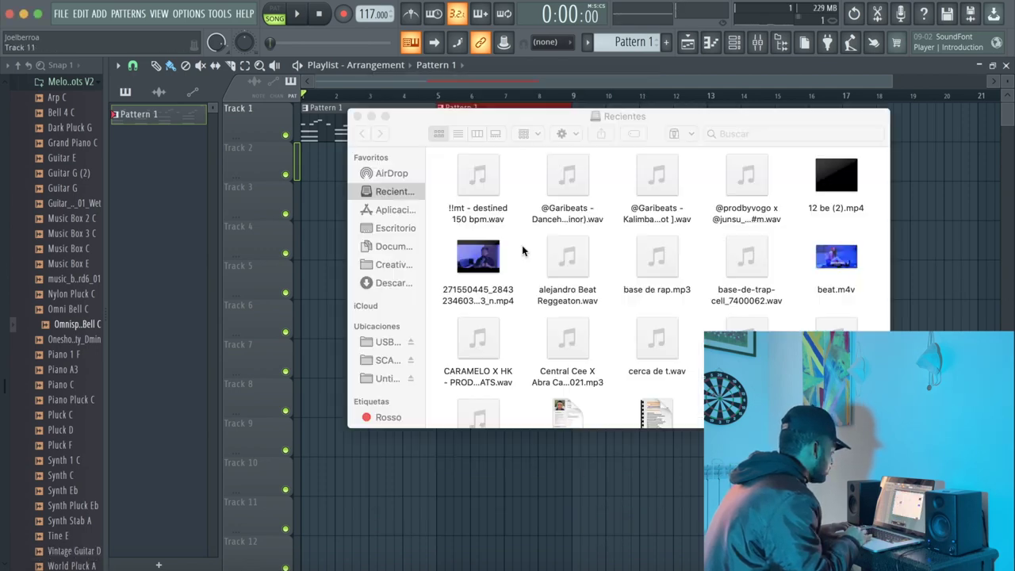
click(396, 228)
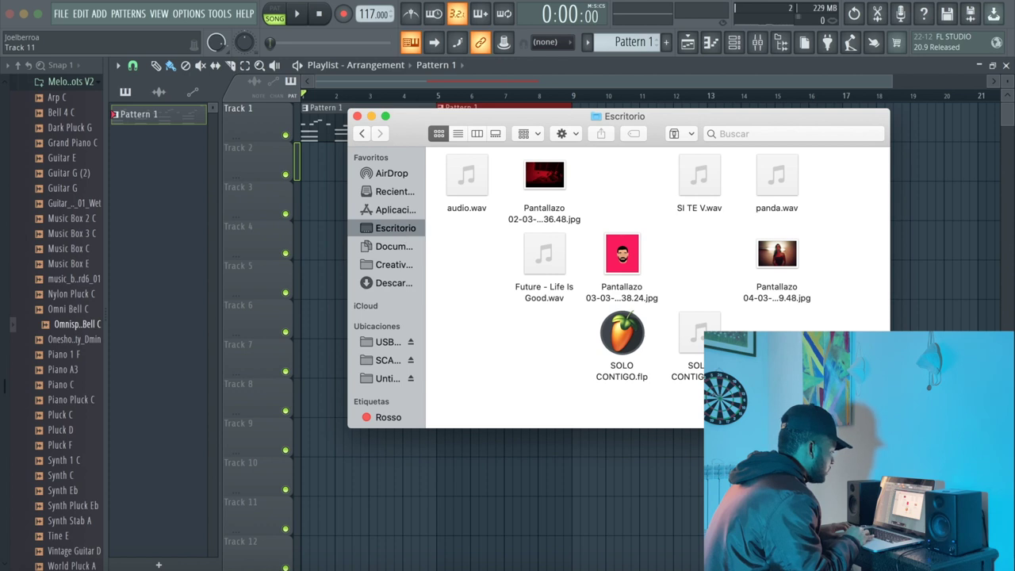
drag(470, 184, 546, 349)
drag(545, 289, 468, 143)
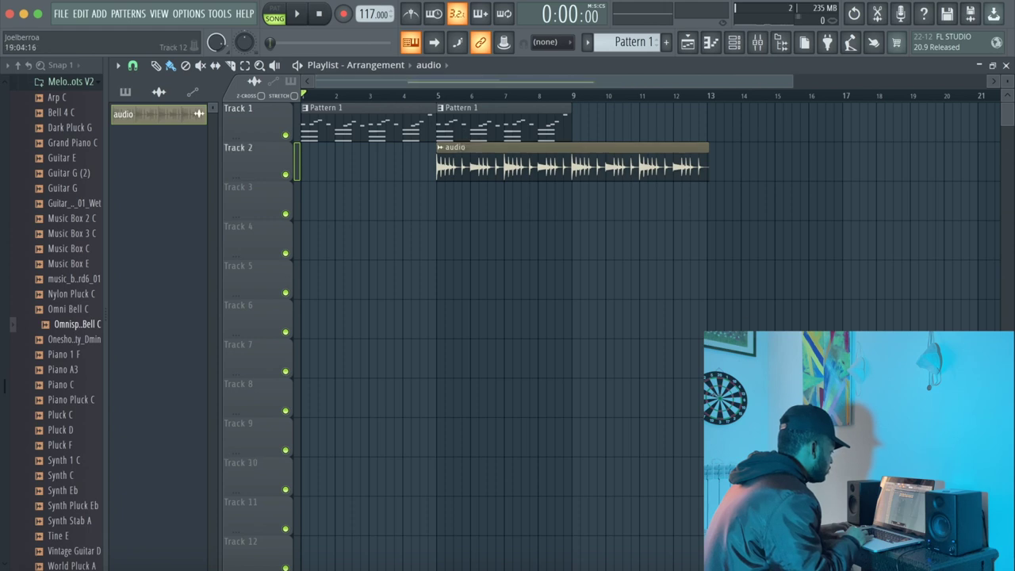
Delete the Pattern 1 clip at bar 5 and shift the audio clip's time-stretching pitch down about 1180 cents
right_click(472, 139)
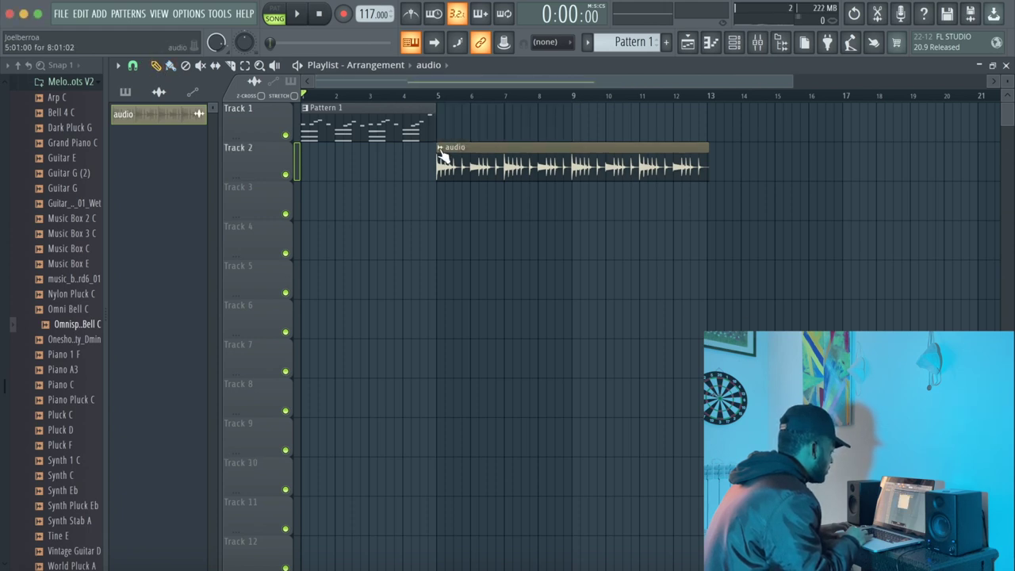
click(440, 151)
click(476, 181)
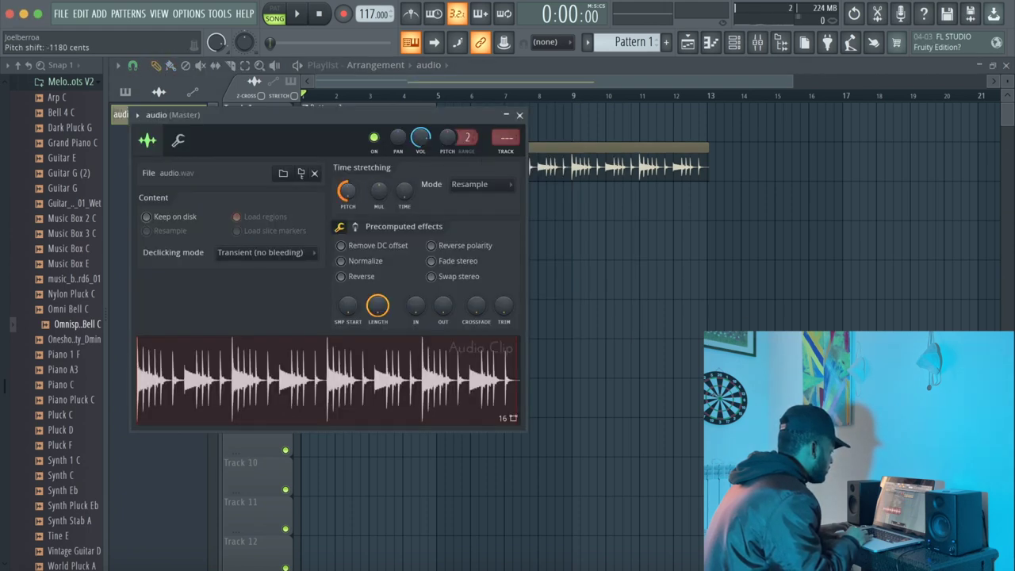
click(520, 115)
Play the song with the pitched-down audio clip, and add another Pattern 1 clip on Track 1 at bar 9
click(297, 14)
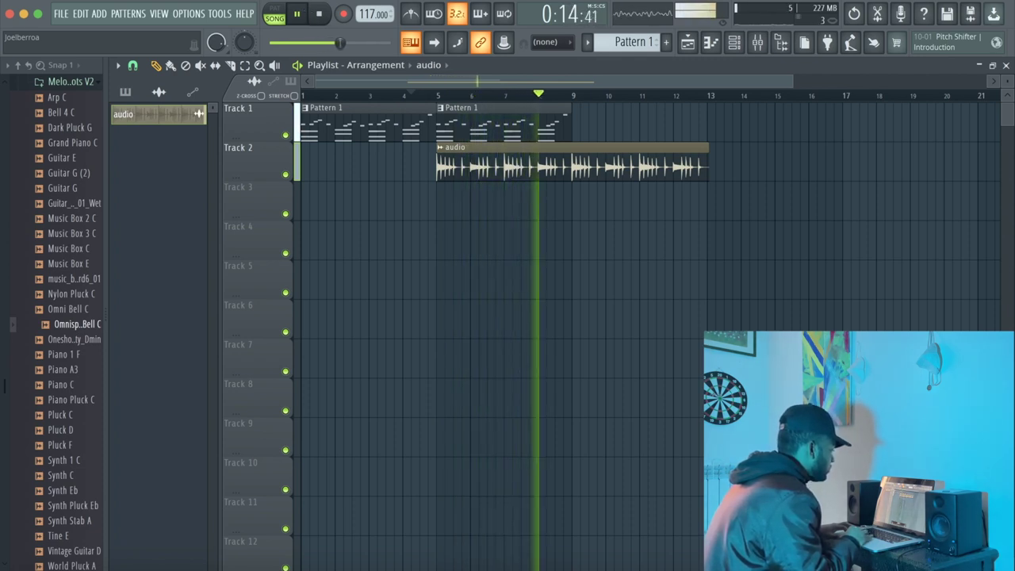
click(298, 16)
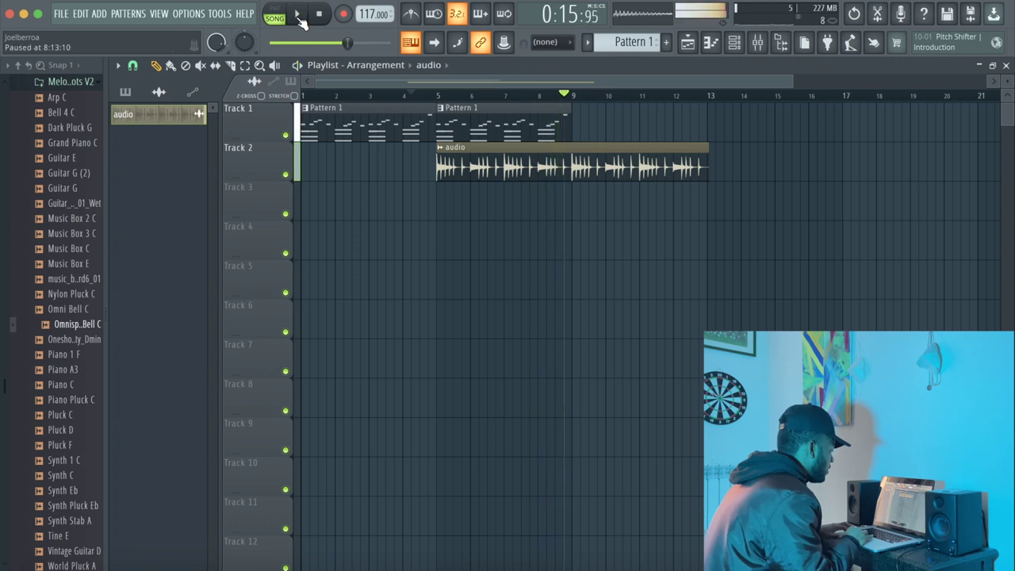
click(555, 116)
drag(604, 122, 595, 121)
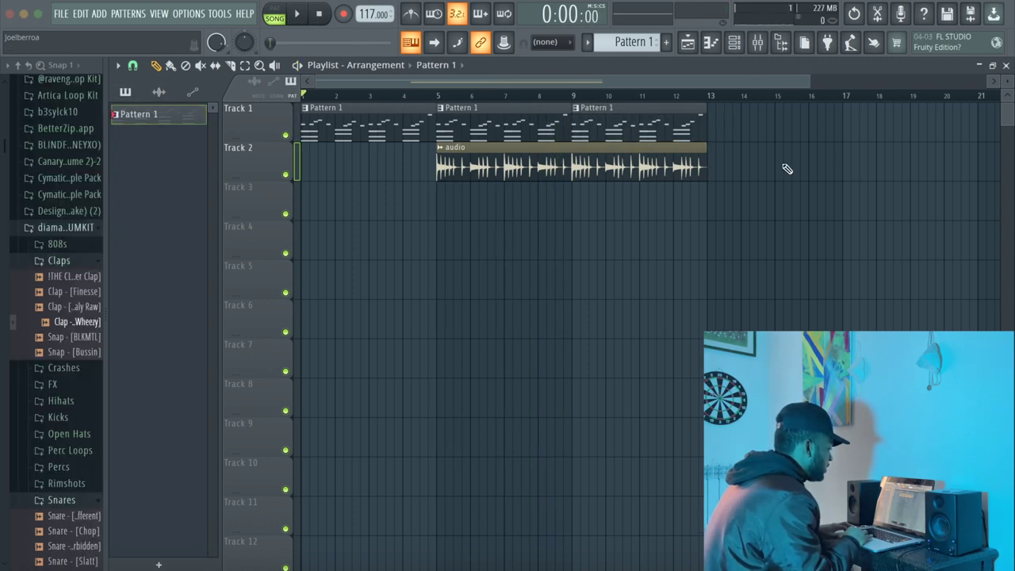
Program Clap - [Wheezy] hits on steps 9, 25, 41 and 57 of Pattern 1 and play the song back
click(734, 43)
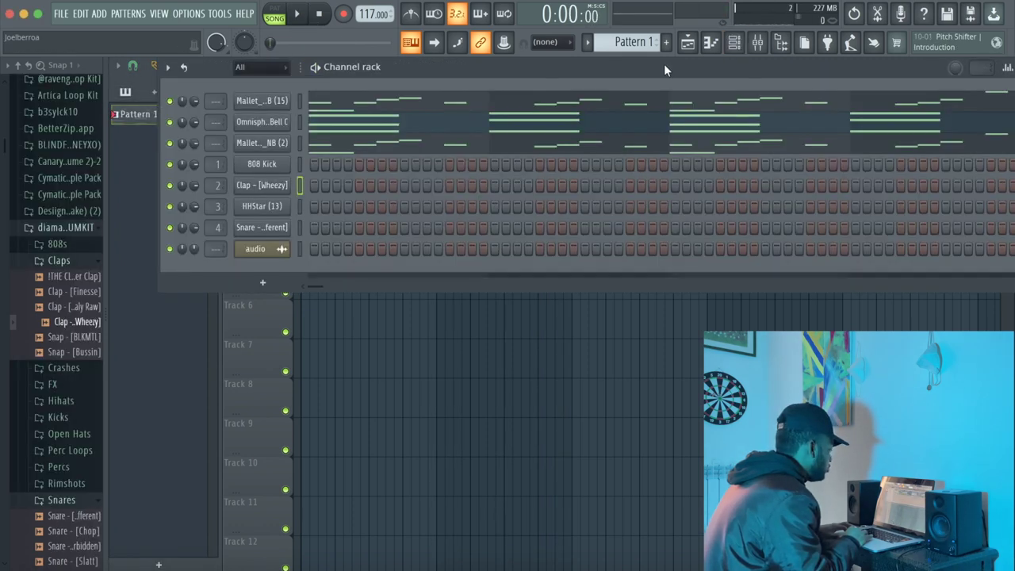
click(261, 185)
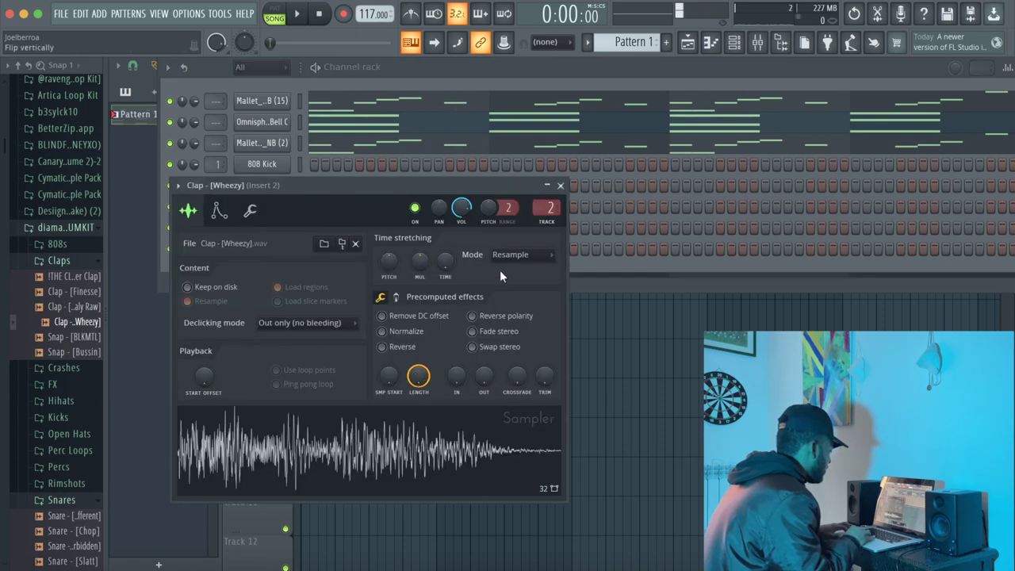
click(560, 185)
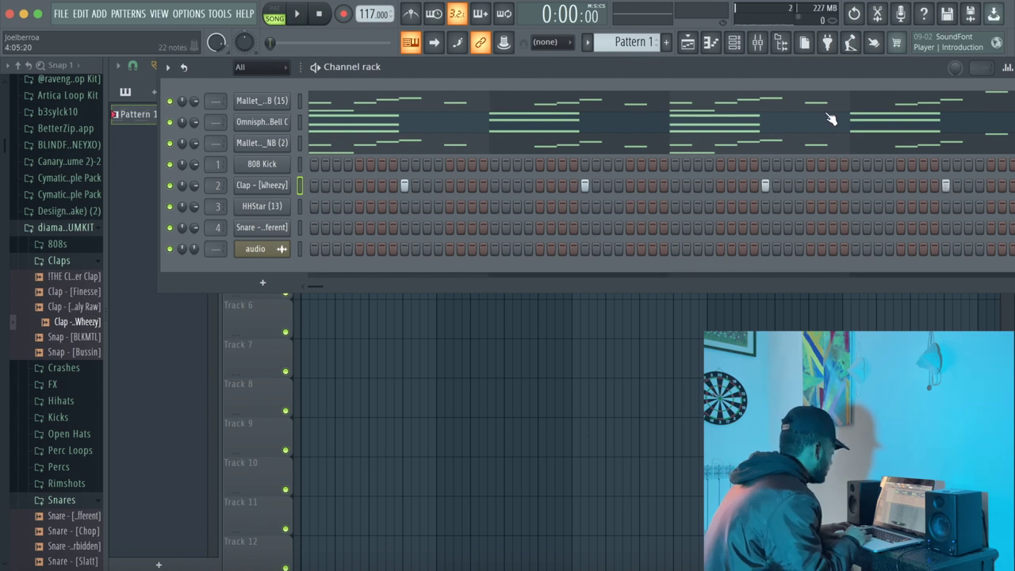
click(696, 44)
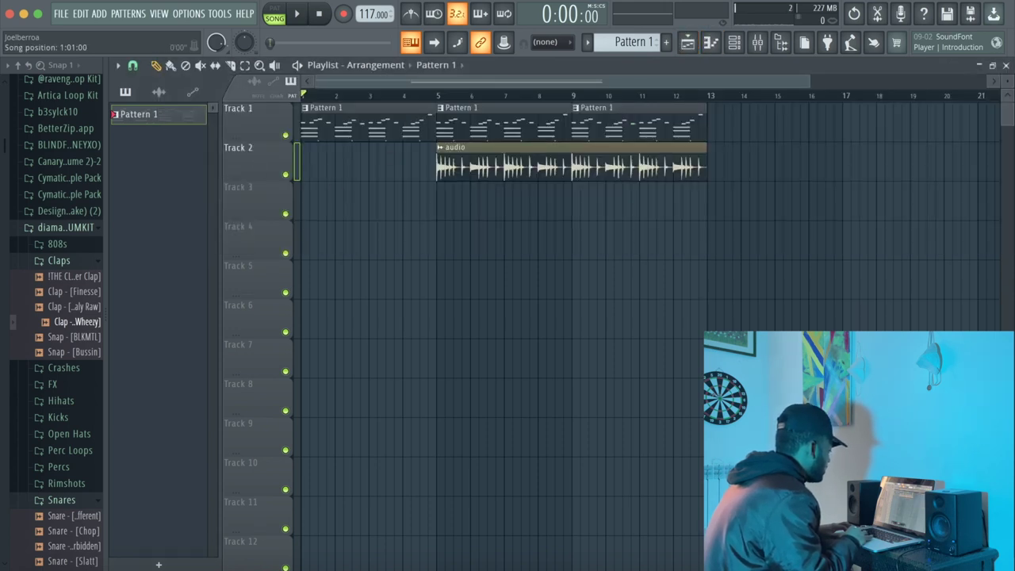
click(299, 14)
key(F6)
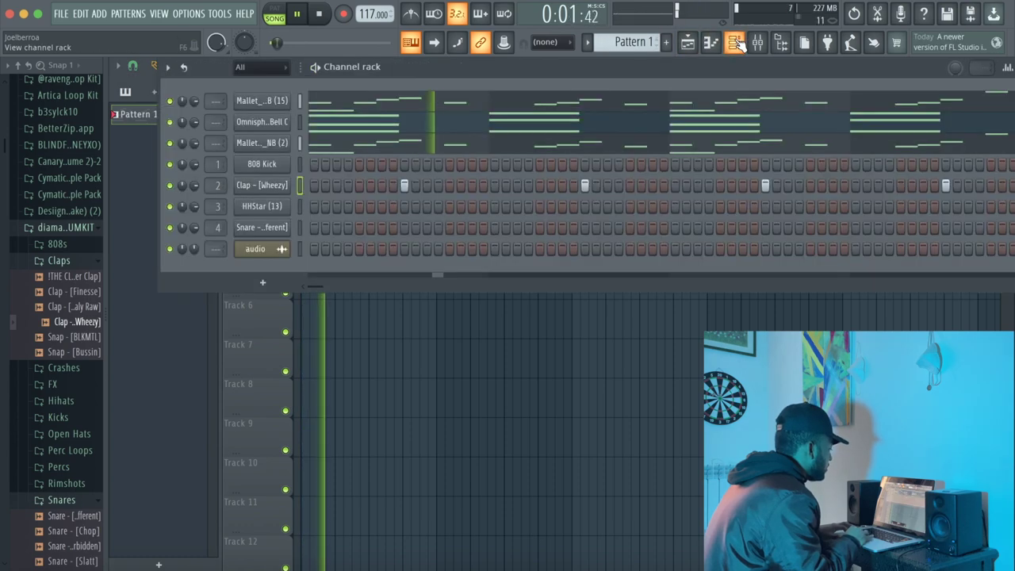
click(301, 15)
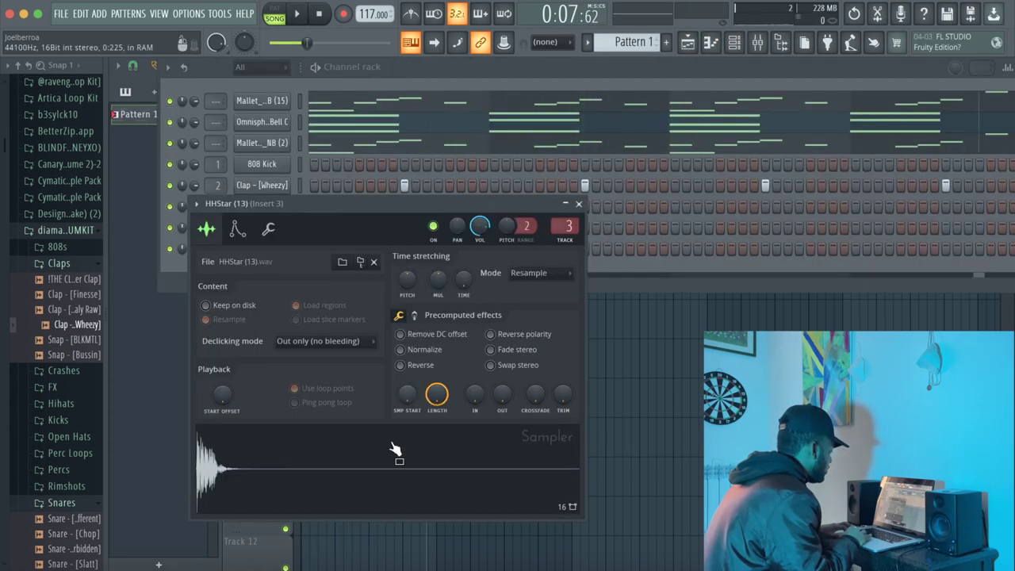
Fill the HHStar (13) hi-hat channel on every 2 steps and play the song back
click(579, 205)
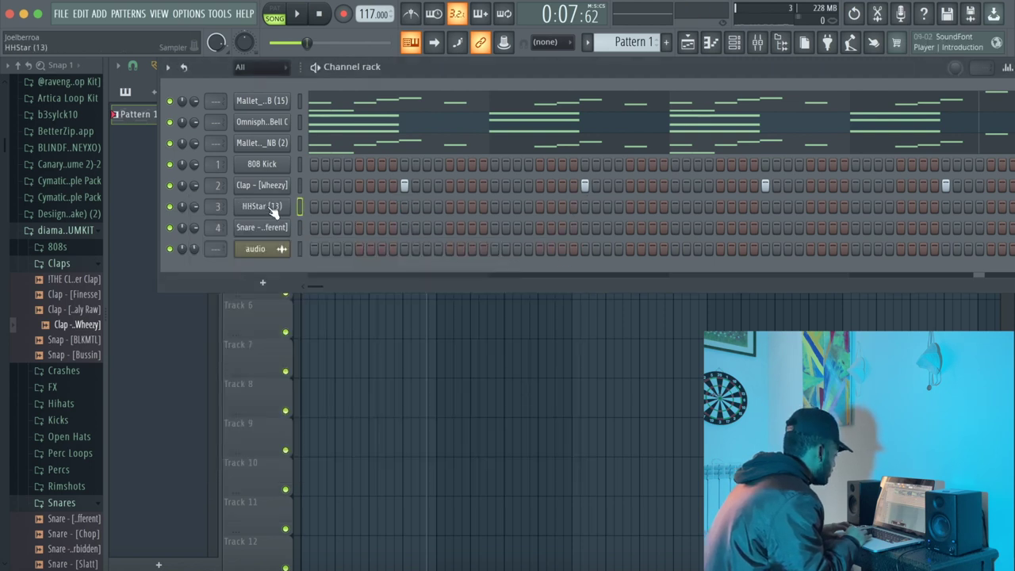
right_click(272, 210)
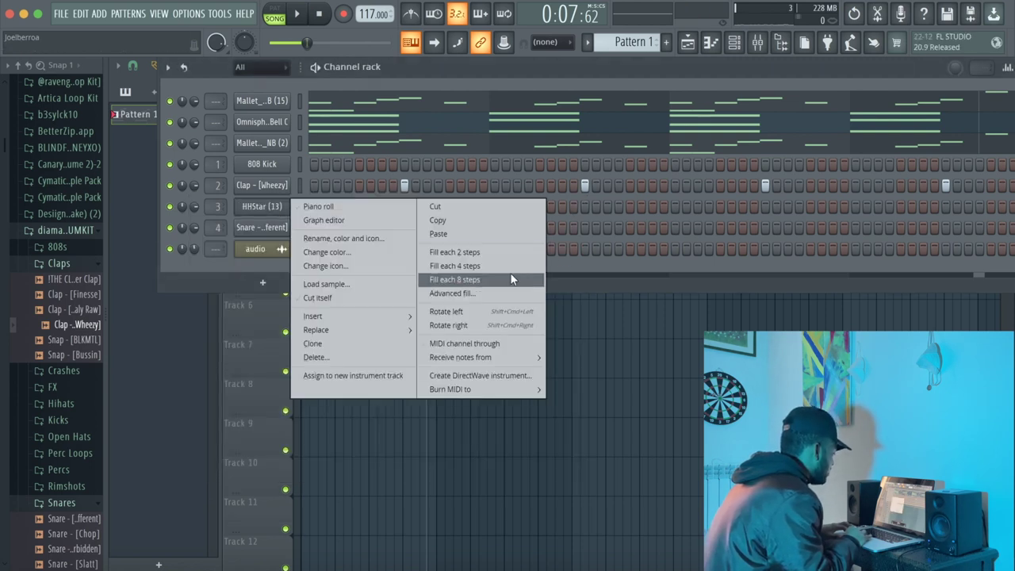
click(465, 254)
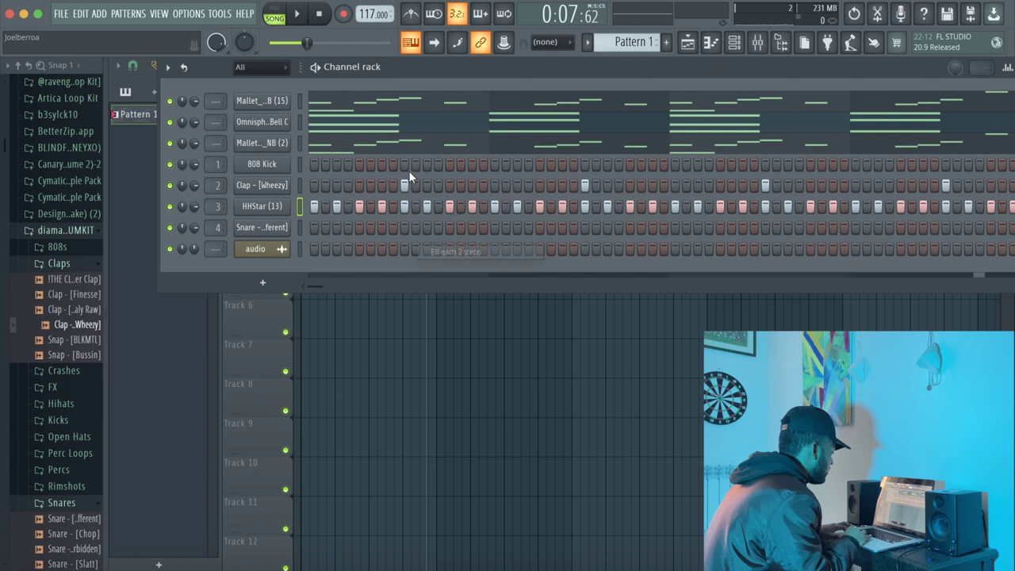
click(301, 14)
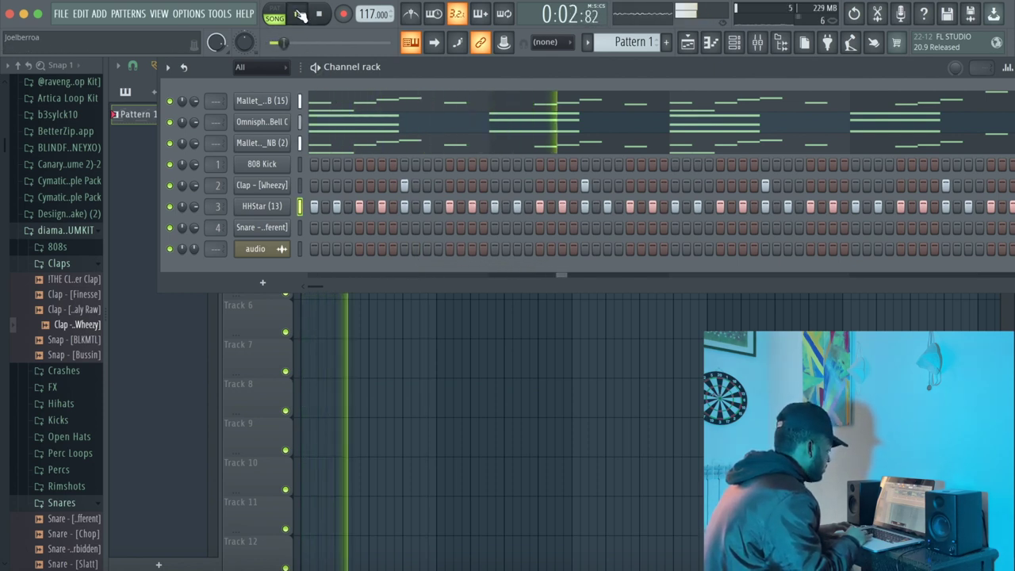
click(301, 14)
Delete the Pattern 1 clips at bars 9 and 5 from the playlist, and play the song with the HHStar (13) piano roll open
click(260, 207)
click(711, 44)
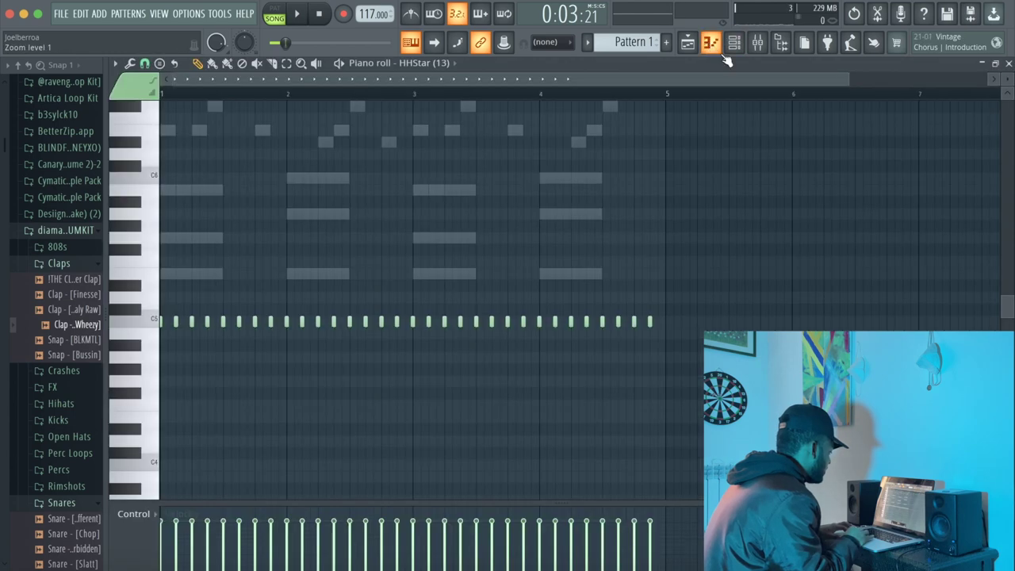
click(688, 44)
right_click(584, 129)
right_click(556, 127)
click(734, 43)
click(711, 43)
click(298, 14)
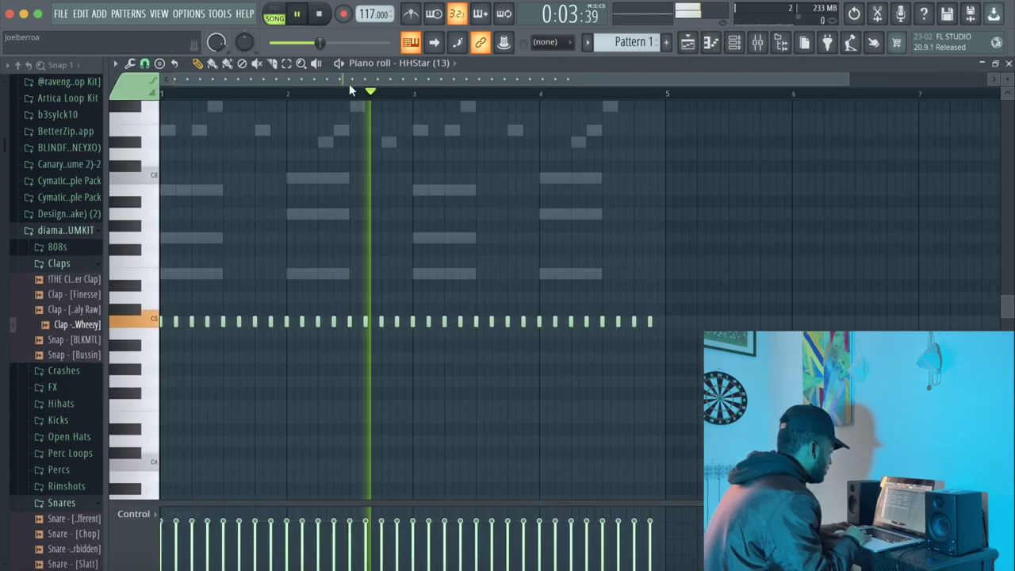
Add a quick three-note roll in bar 1 of the HHStar (13) hi-hats, remove scattered notes across the bars, and play it back
drag(850, 79, 755, 76)
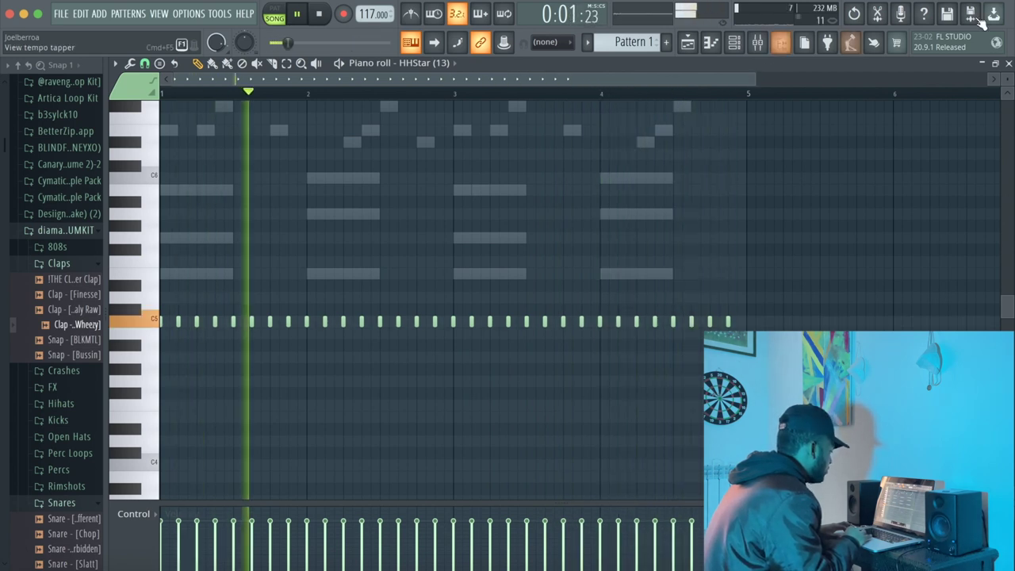
drag(754, 77, 396, 77)
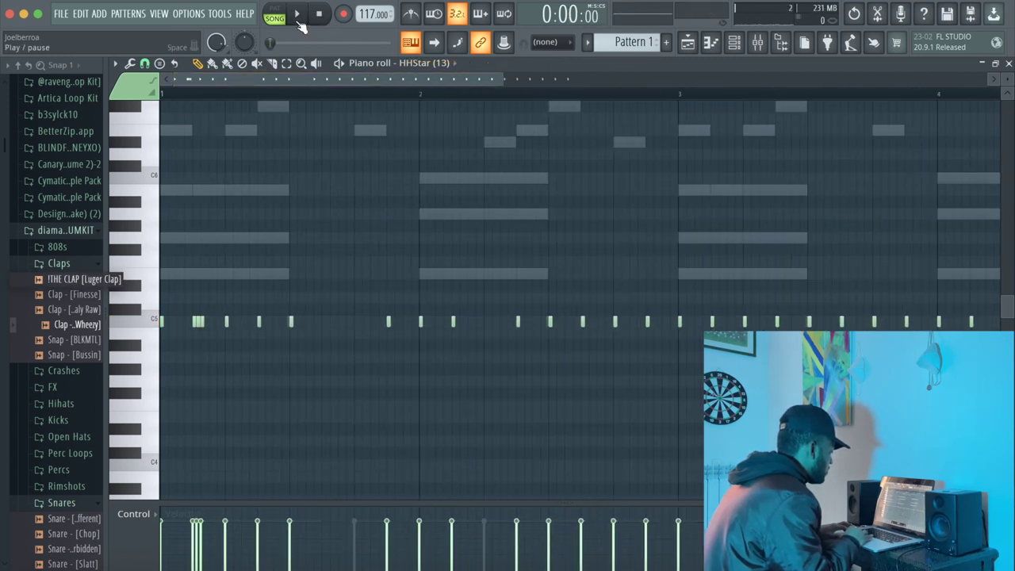
click(298, 20)
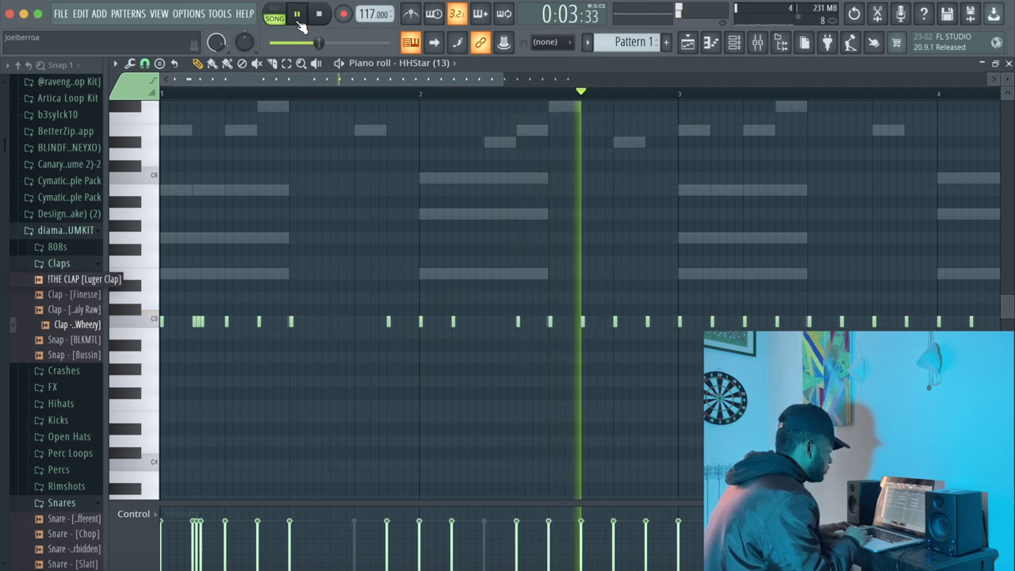
right_click(648, 322)
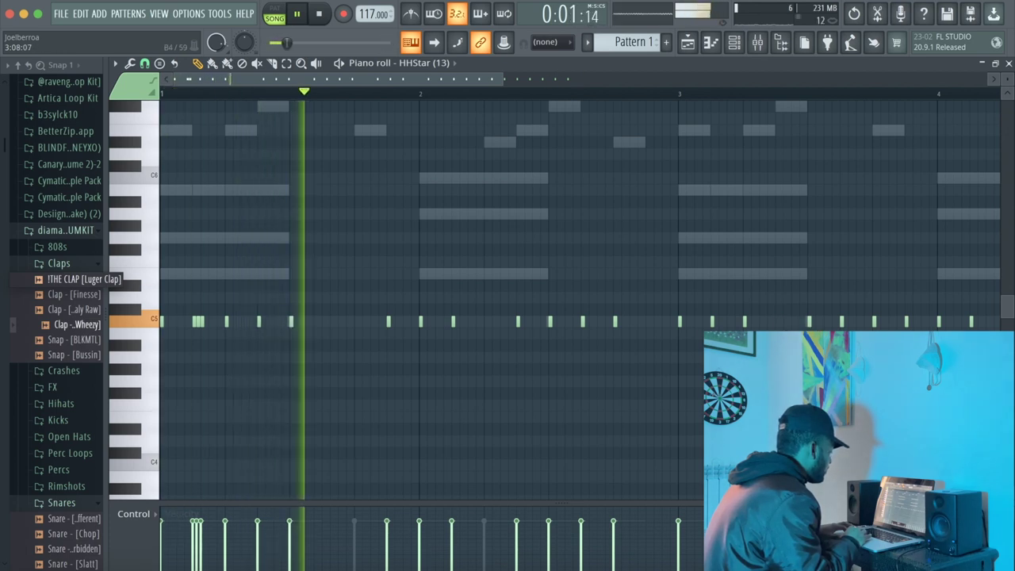
click(295, 13)
click(295, 13)
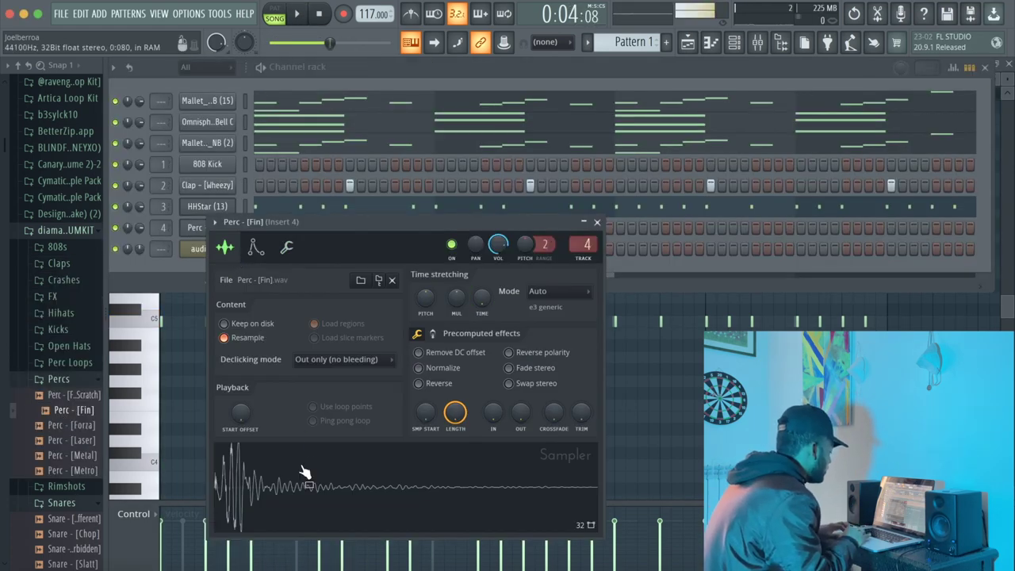
Program Perc - [Fin] hits on steps 11, 15, 35, 59 and 63 of the pattern
click(597, 222)
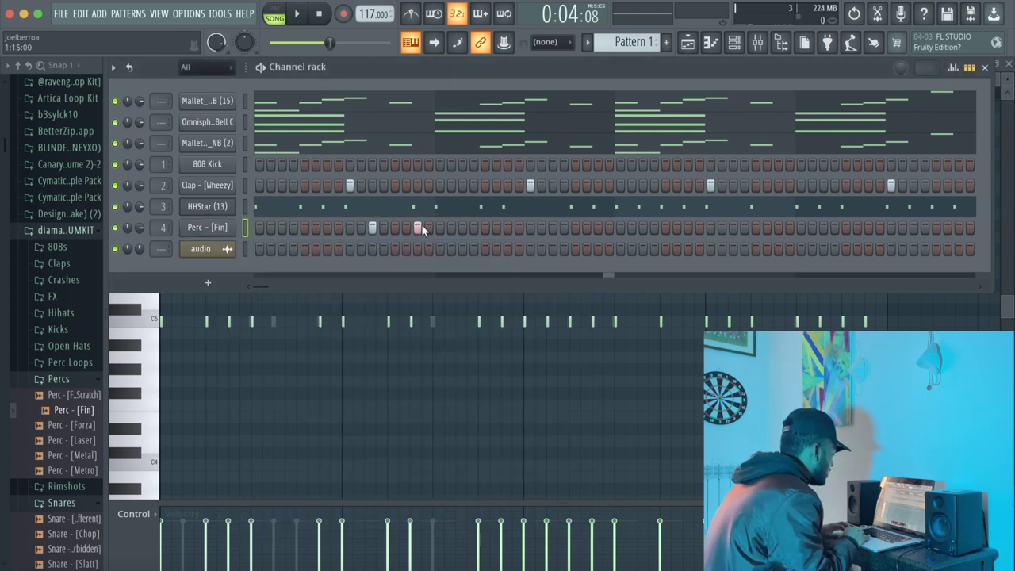
click(643, 228)
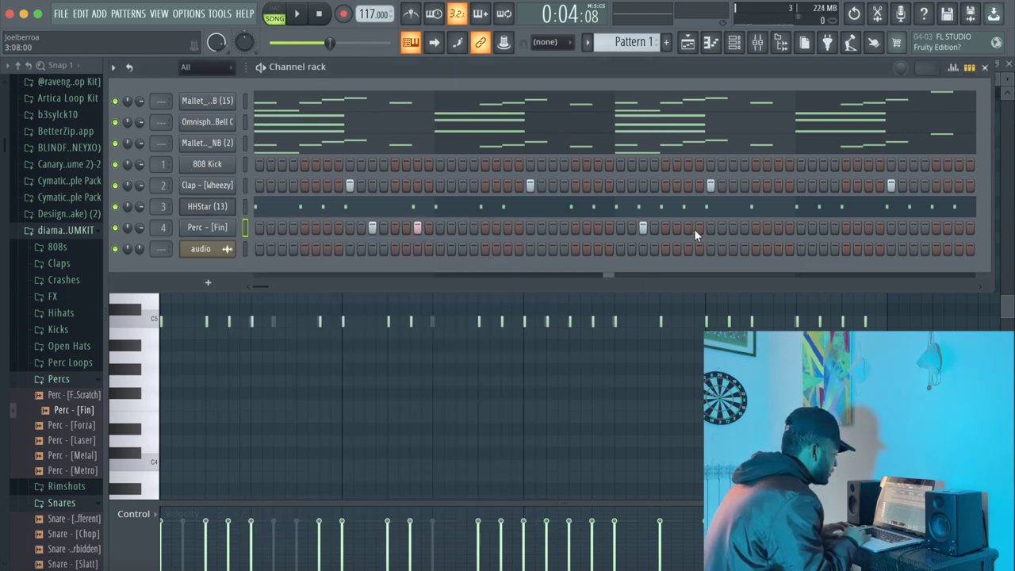
click(912, 229)
click(957, 227)
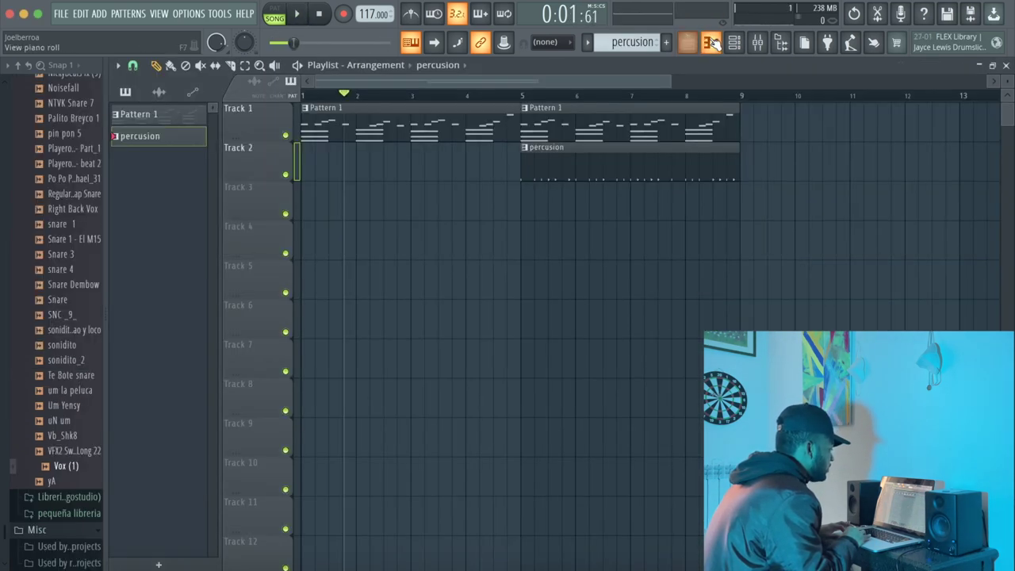
Place the audio clip on Track 3 at bar 5 and trim its end to bar 9
click(158, 92)
click(143, 114)
click(526, 204)
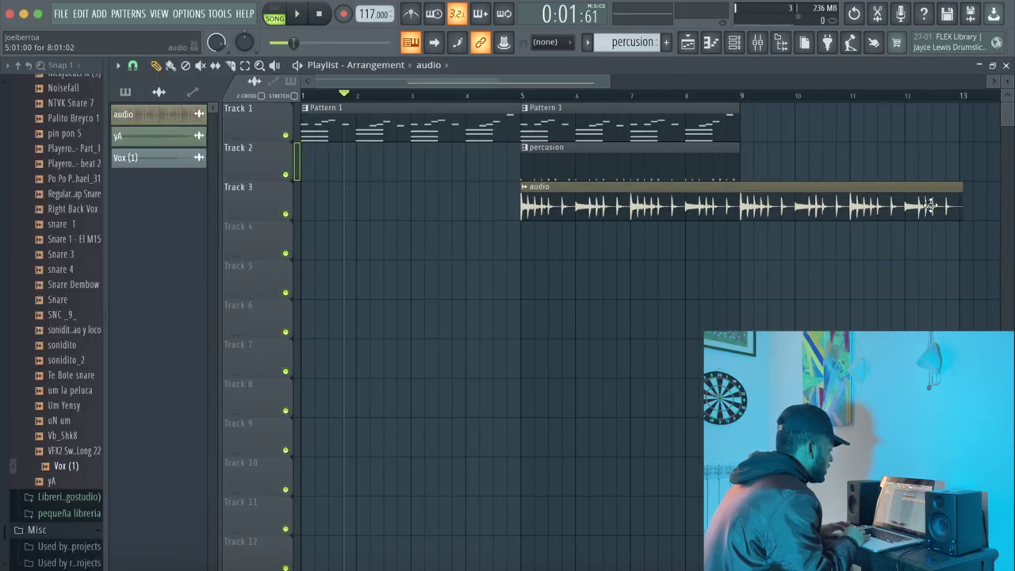
drag(963, 204, 738, 192)
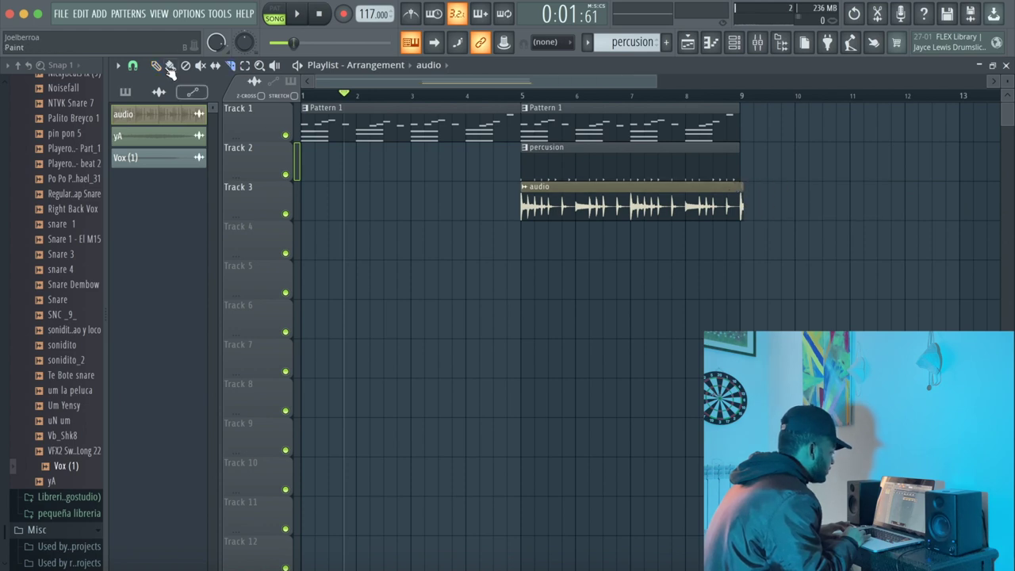
Place two Vox (1) clips on beats 2 and 3 of bars 5 and 7 on Track 4, and play the song back
drag(541, 343, 548, 326)
scroll(650, 289, up, 2)
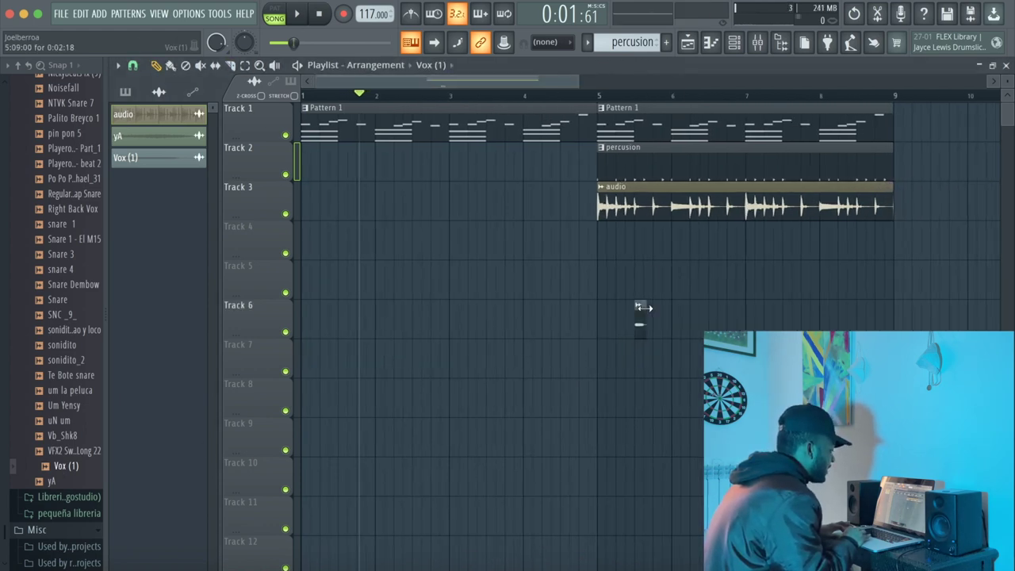
click(304, 24)
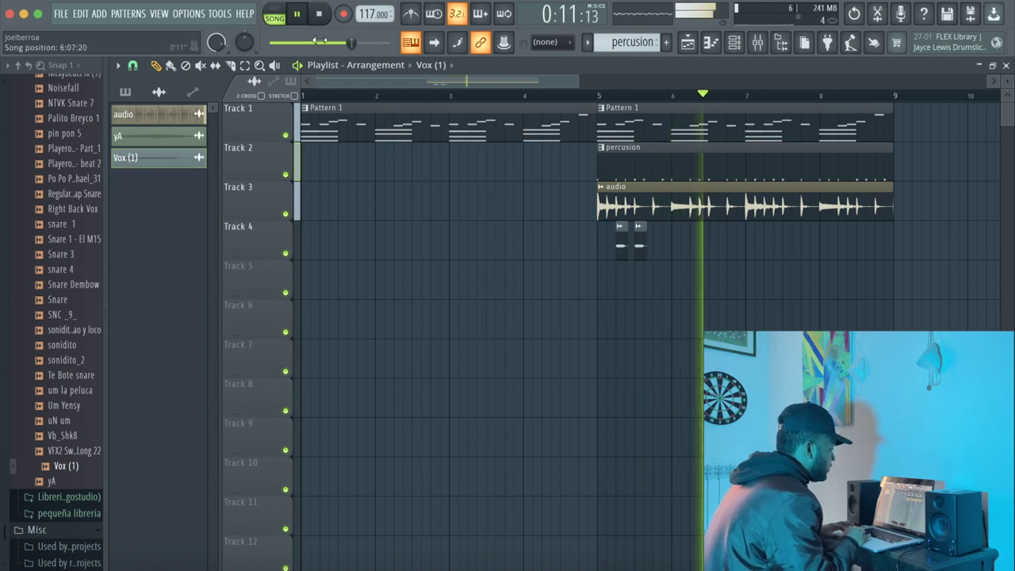
click(299, 15)
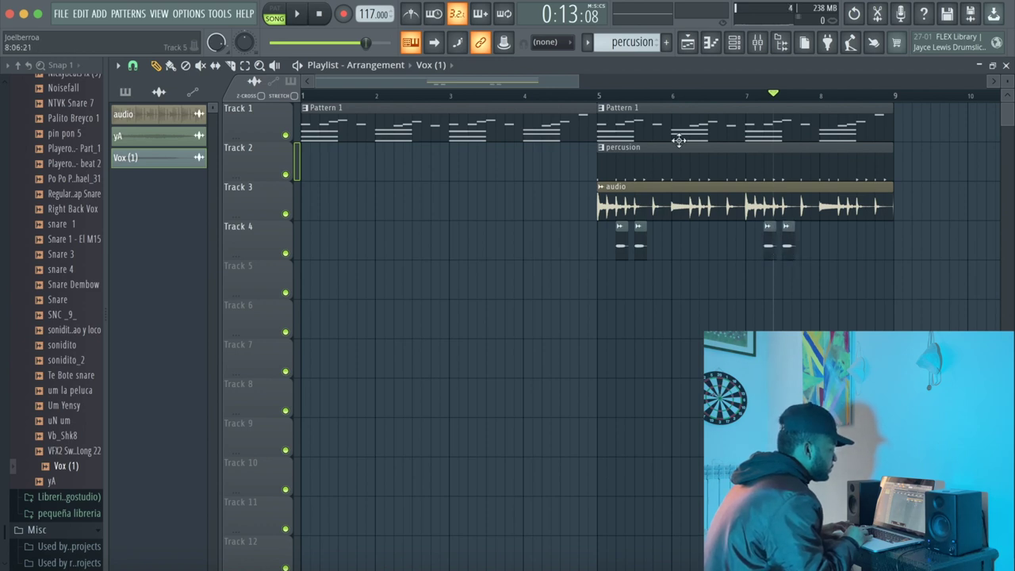
click(296, 16)
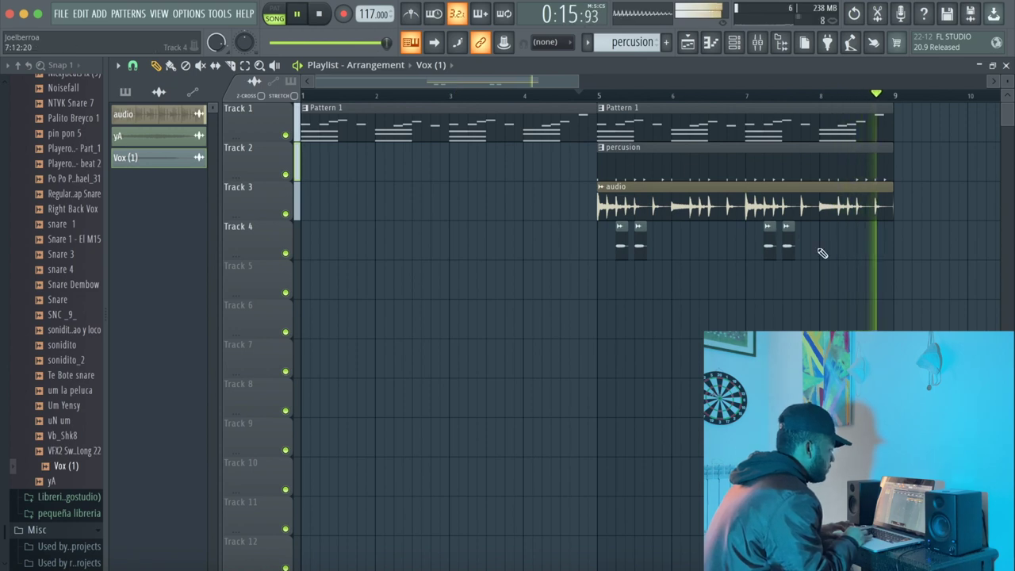
key(space)
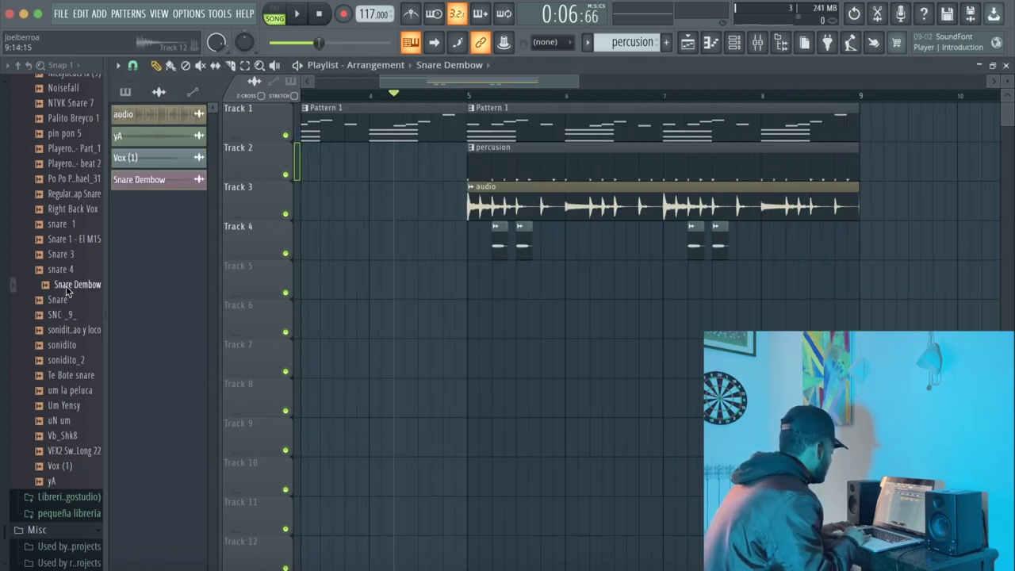
Place pairs of Snare Dembow clips late in bars 5 and 7 on Track 5, and play the song back
drag(530, 294, 551, 292)
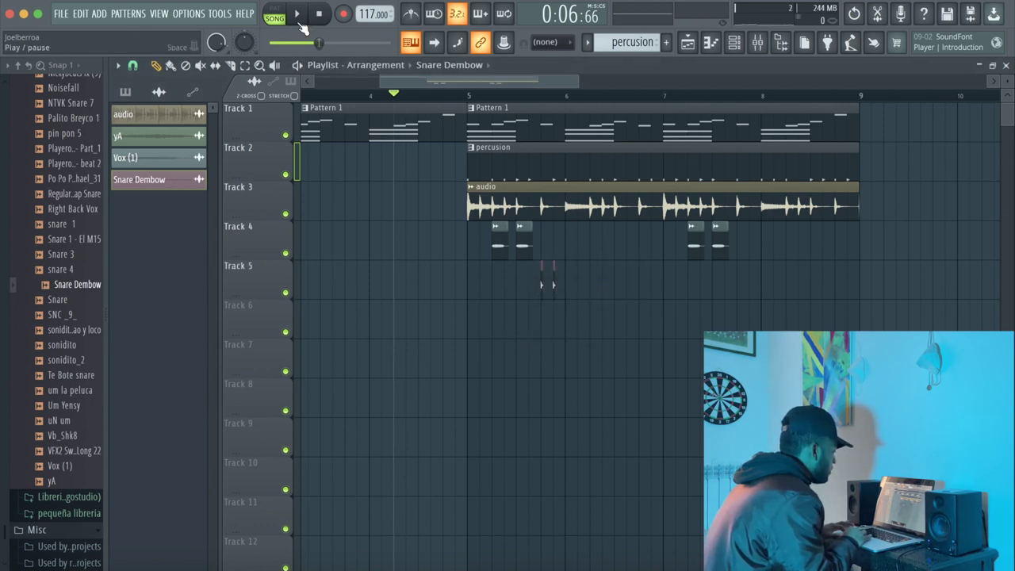
click(298, 15)
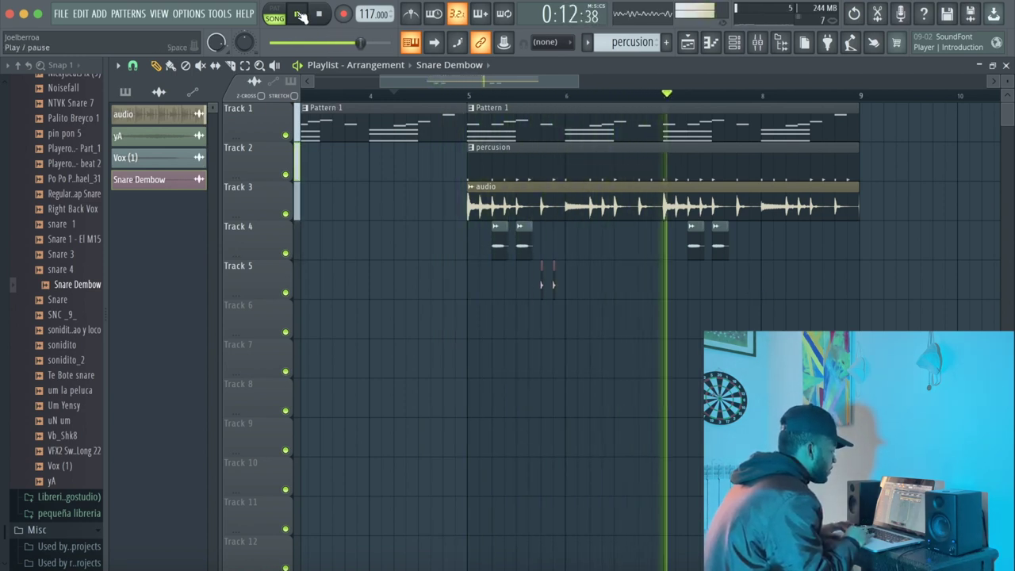
click(299, 15)
key(space)
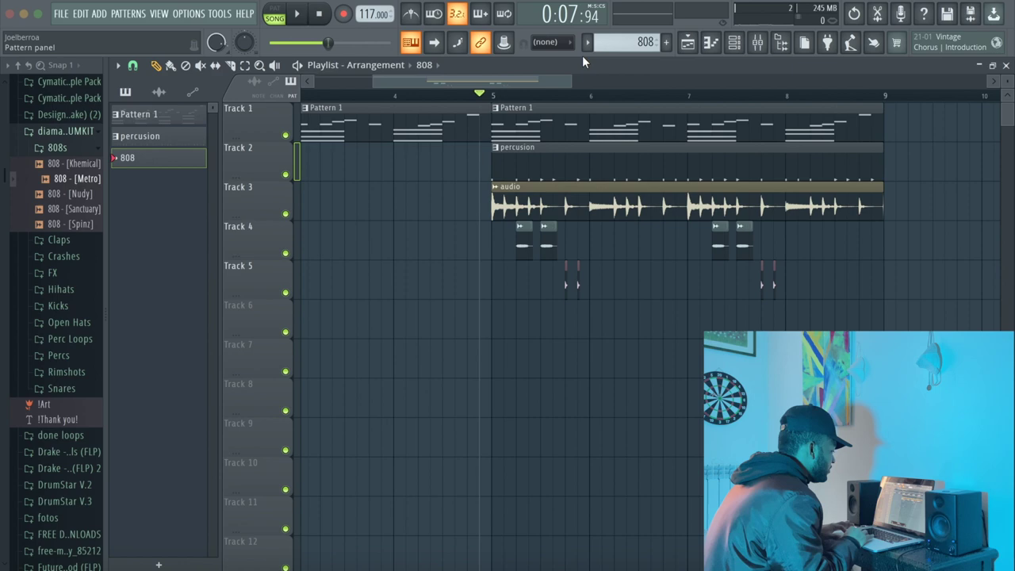
Duplicate all playlist clips of bars 5 to 8 to start at bar 9
drag(571, 81, 661, 82)
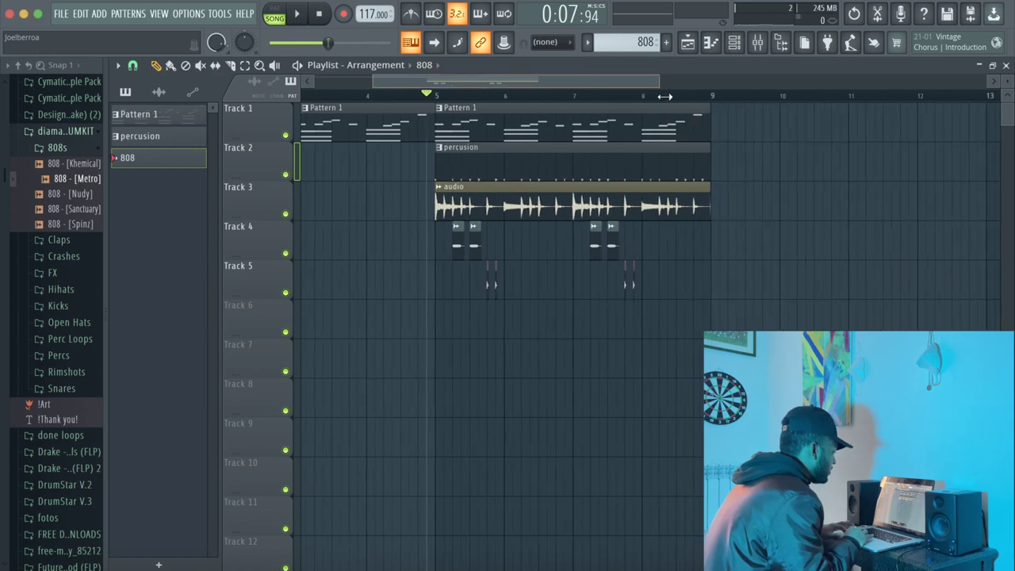
drag(805, 319, 435, 131)
key(super+b)
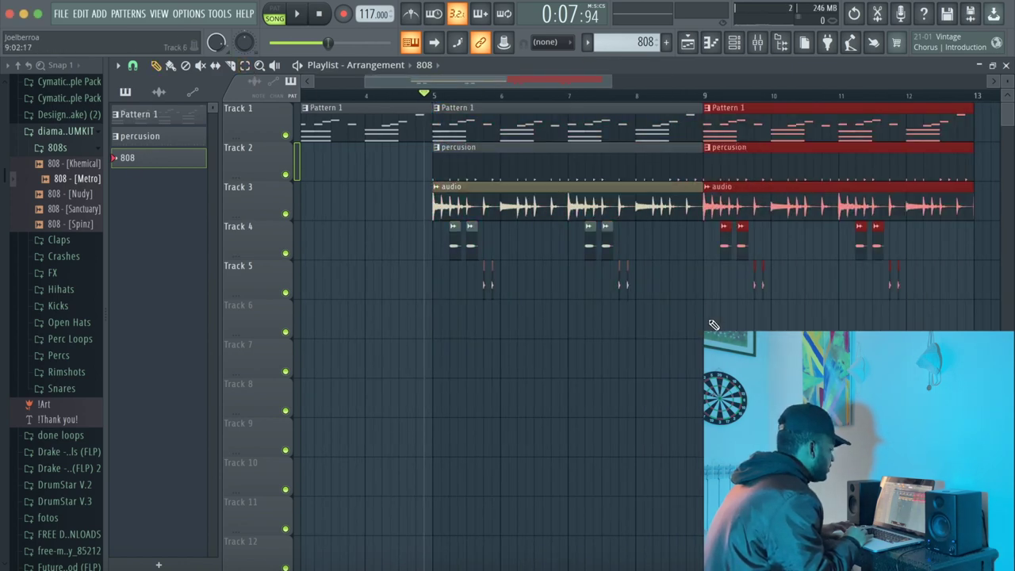
Write a four-bar 808 - [Metro] bassline ending on G5 and D#5, and play it with the 808 pattern on Track 6 at bar 9
click(736, 48)
click(712, 46)
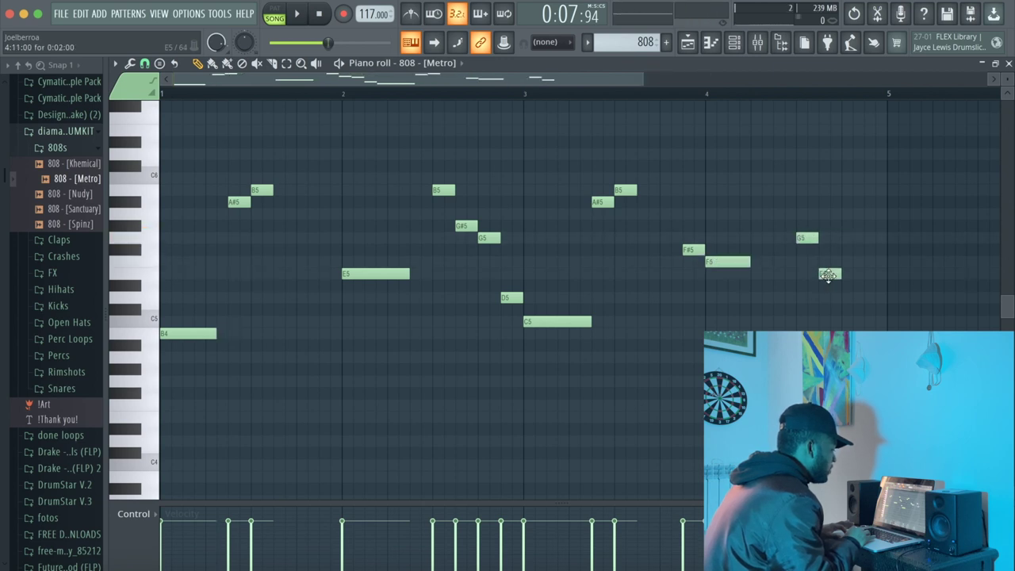
drag(828, 274, 829, 289)
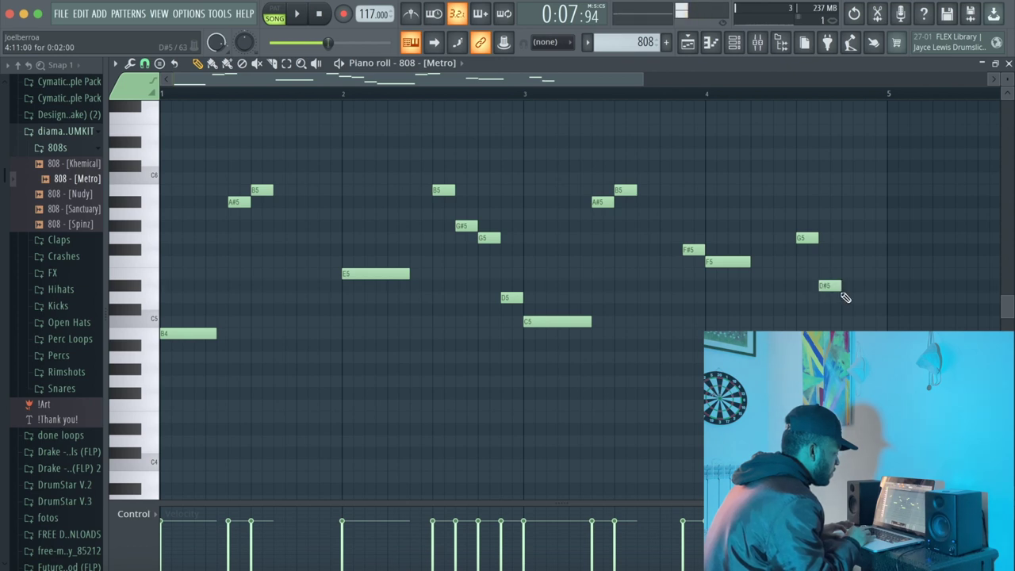
click(299, 15)
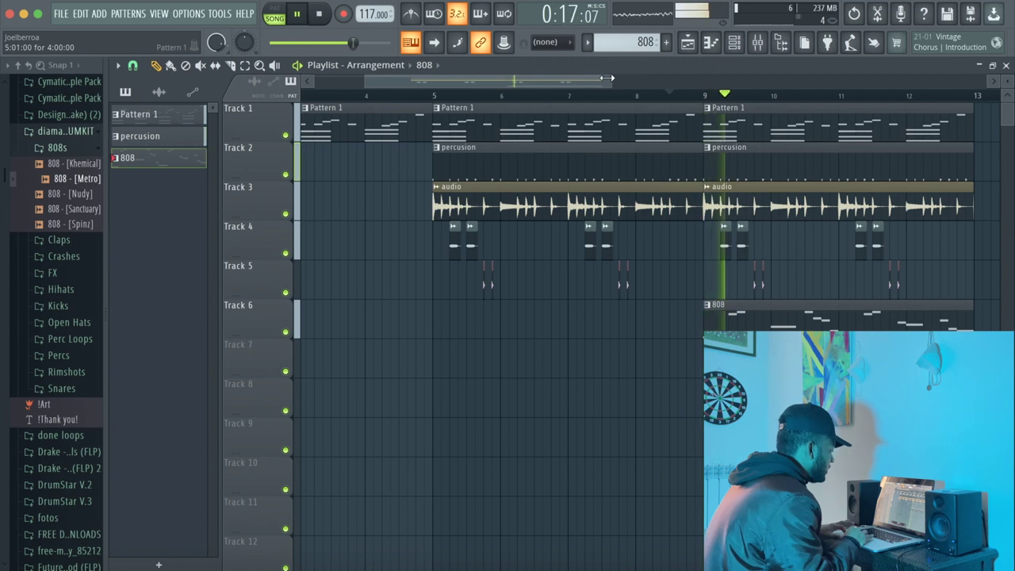
Place Kick - [Berry] hits on Track 7 across bars 9 to 12, and play the song back
drag(606, 78, 670, 79)
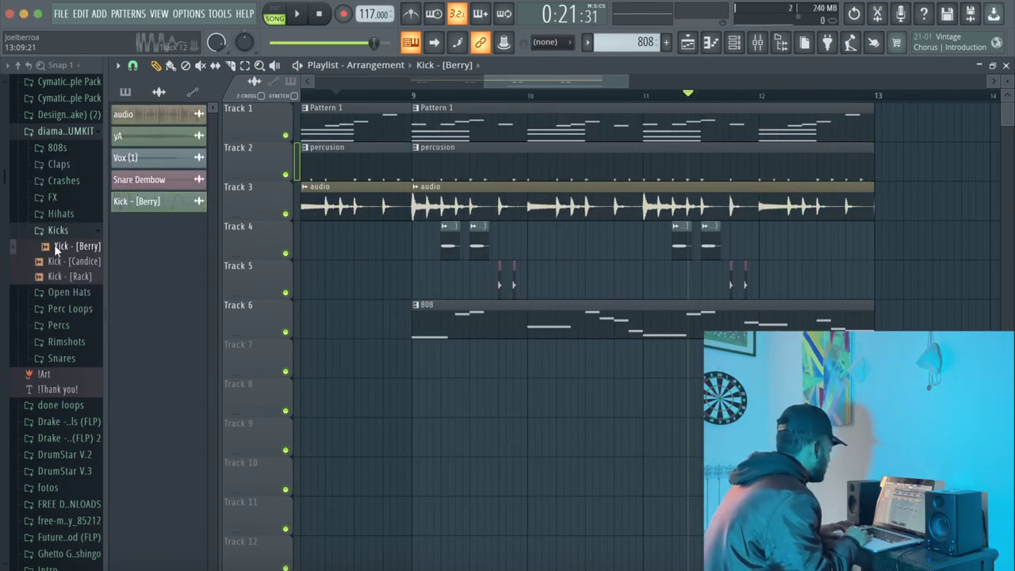
drag(57, 249, 462, 369)
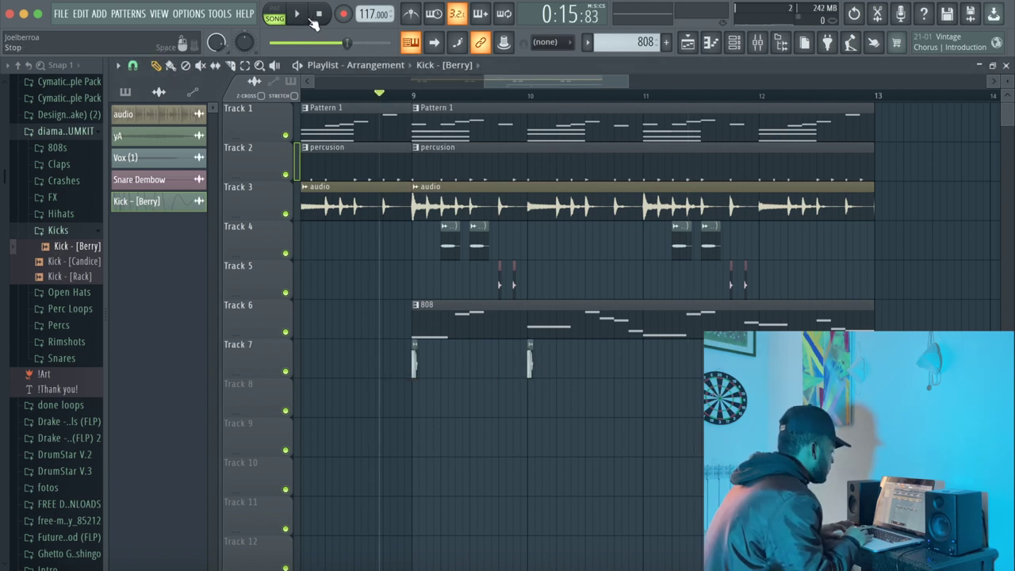
key(space)
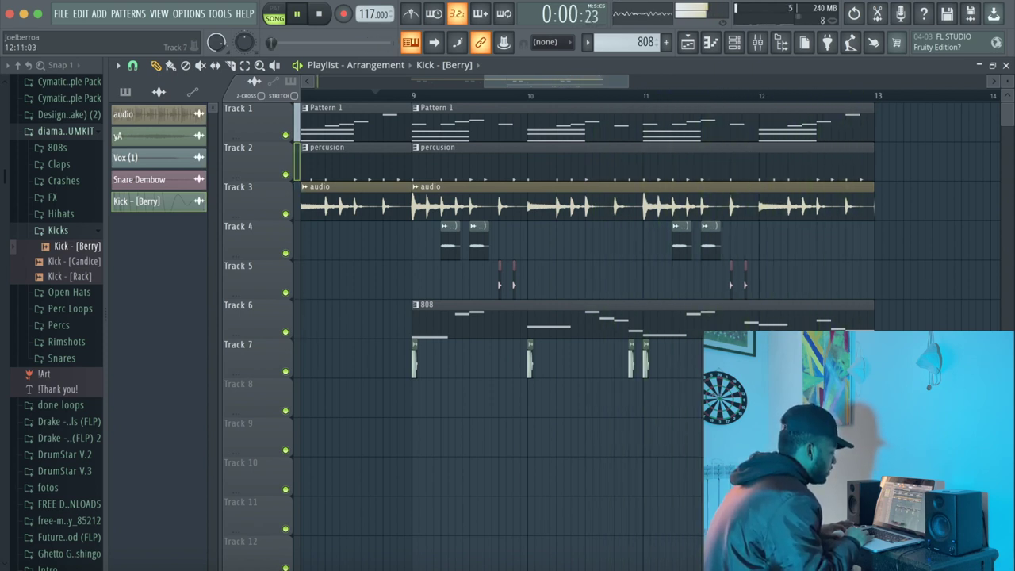
click(373, 101)
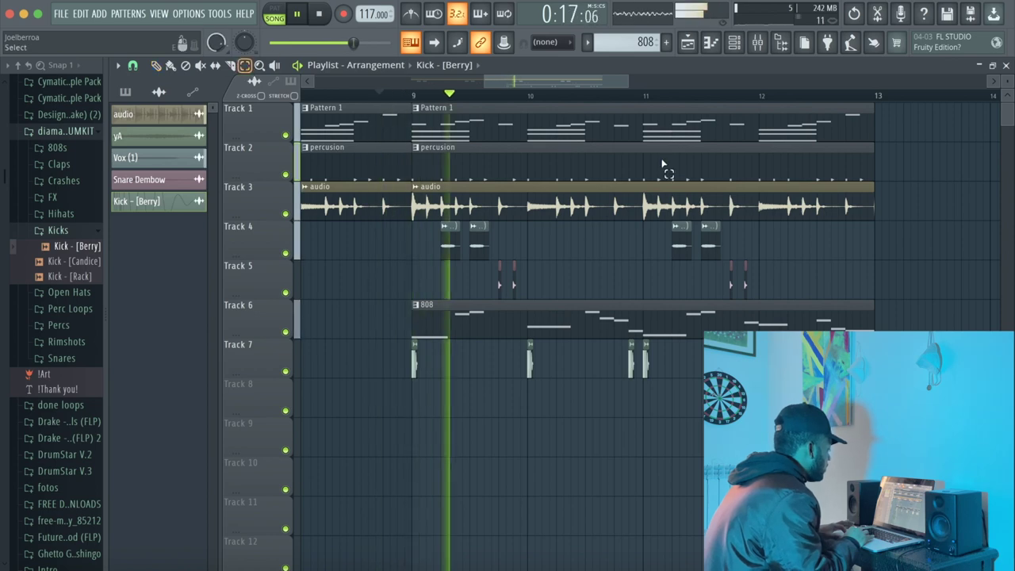
Duplicate the clips of bars 9 to 12 to bar 13, including a Kick - [Berry] hit at the start of bar 13
drag(960, 456, 420, 107)
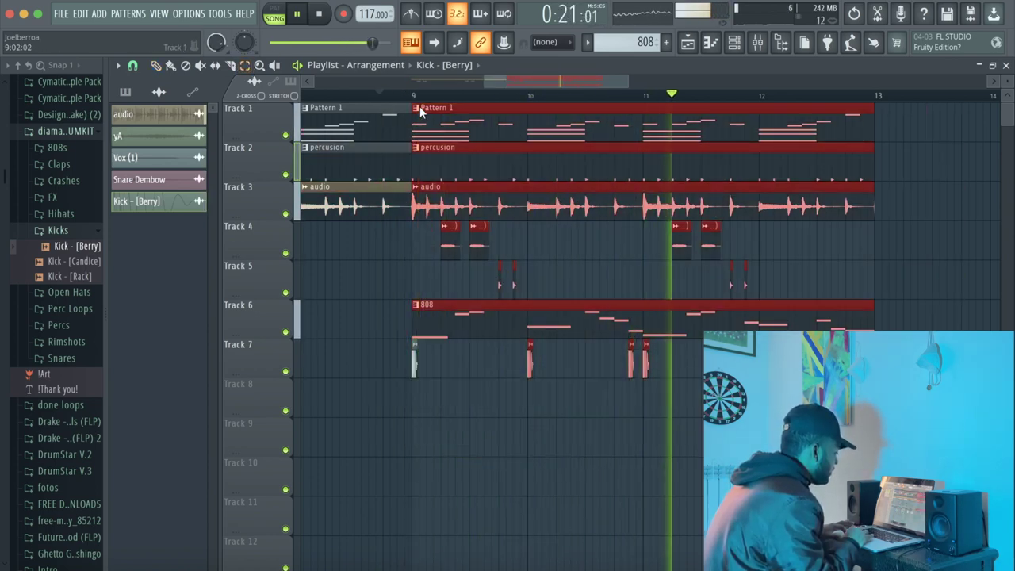
key(ctrl+b)
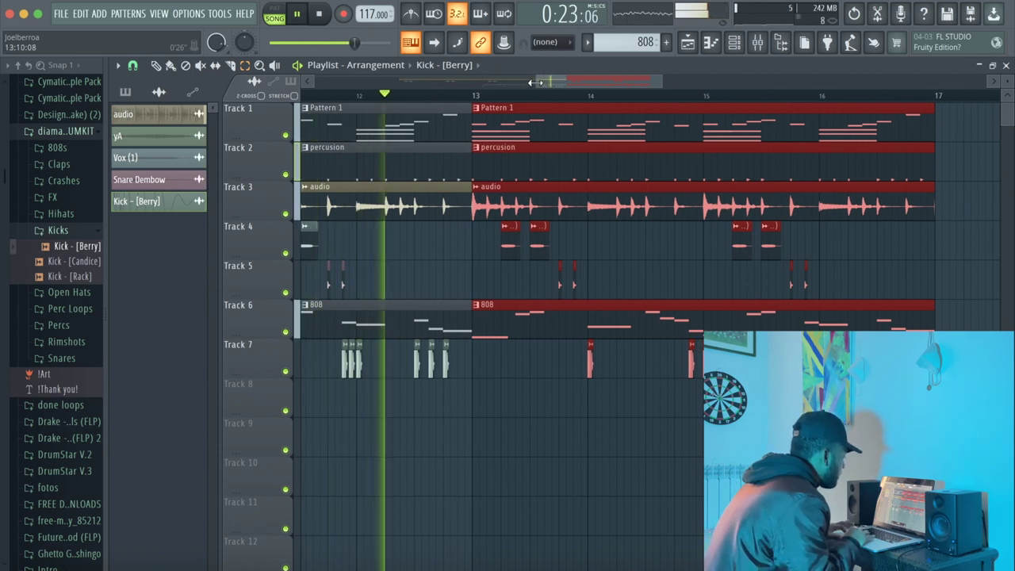
drag(537, 80, 504, 74)
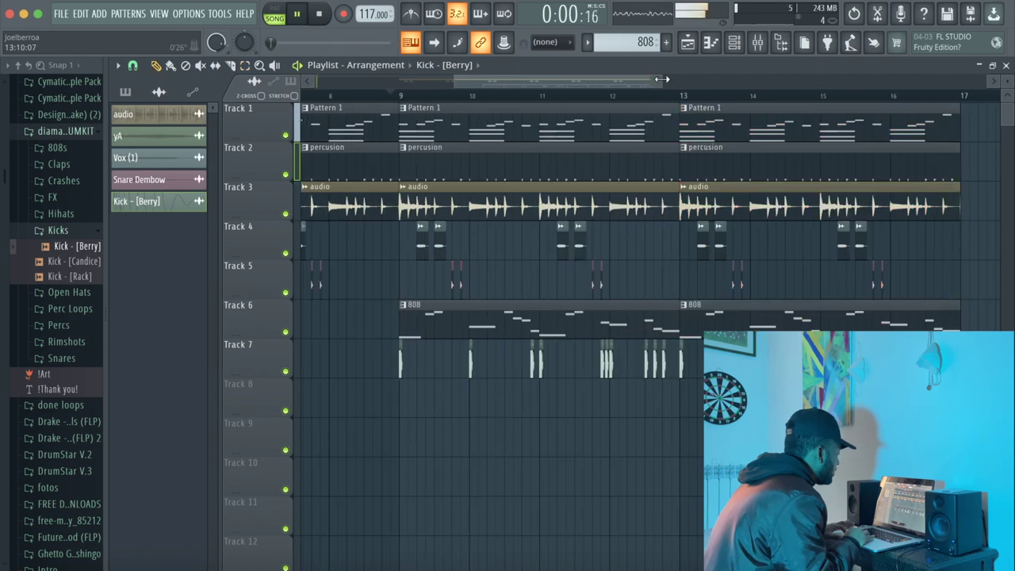
Shorten the bar 5 percussion and audio clips to 3:12:00, leaving a gap before bar 9, and play the arrangement through
click(451, 78)
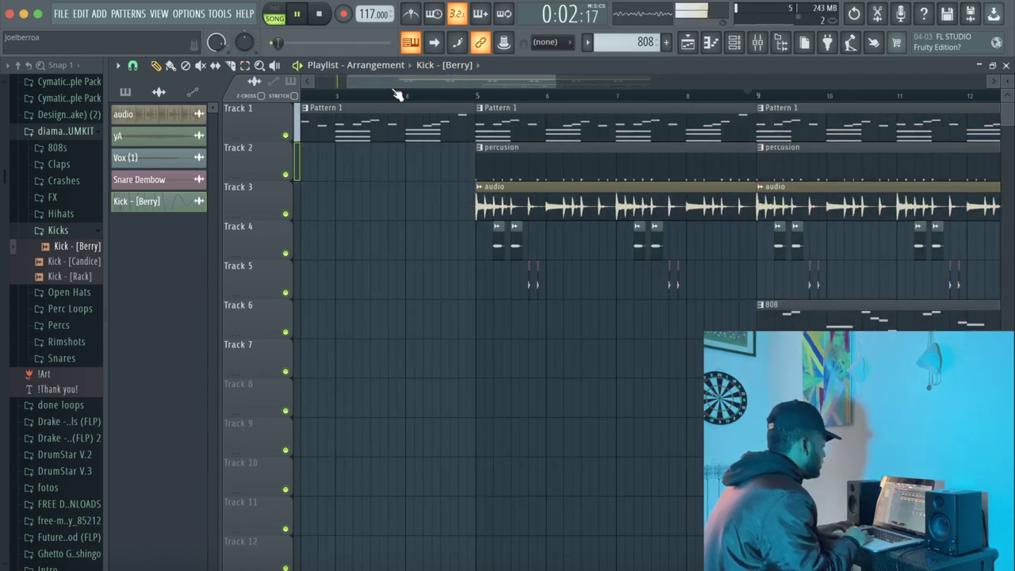
drag(551, 83, 724, 83)
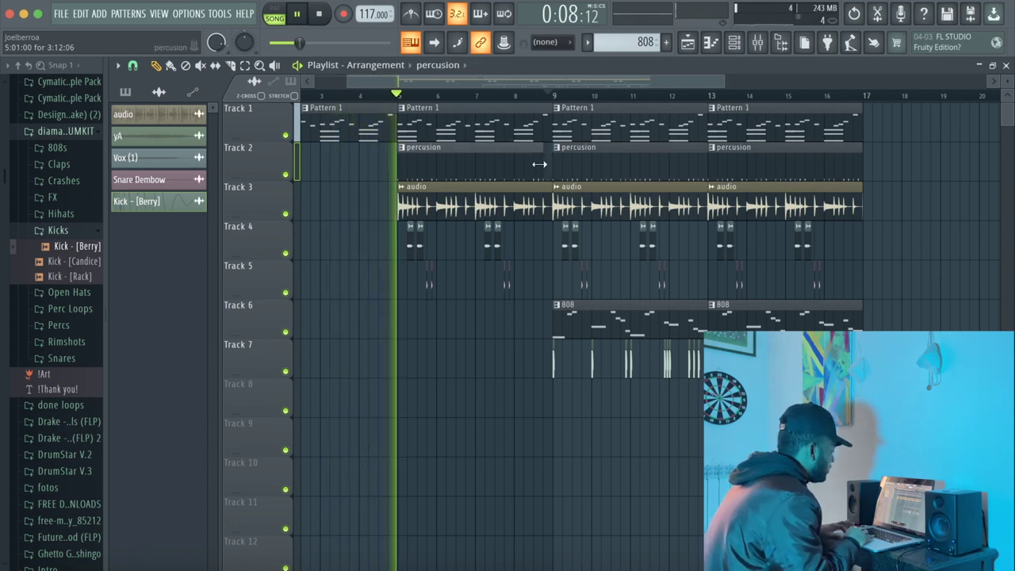
drag(720, 82, 593, 83)
drag(393, 81, 426, 85)
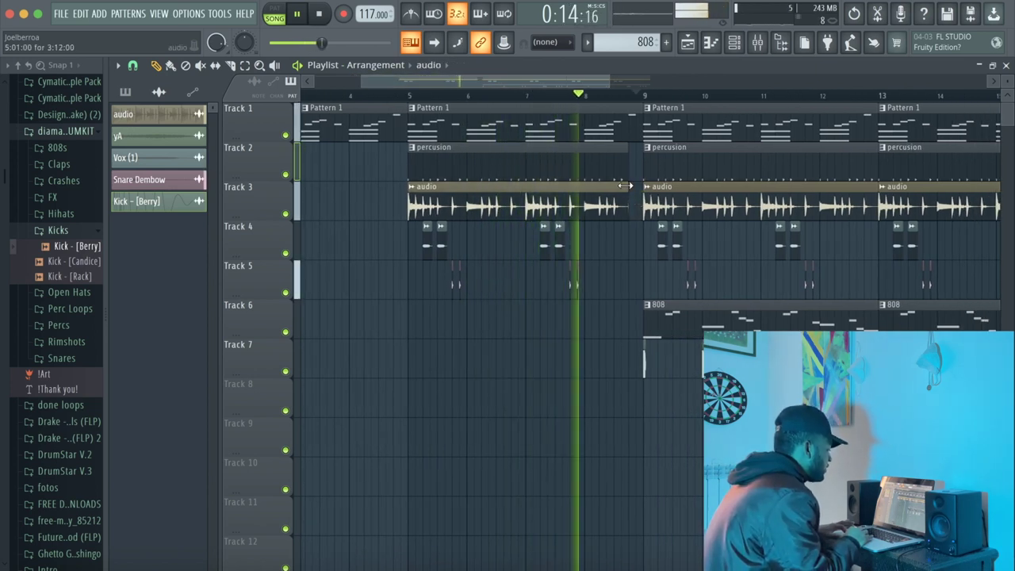
drag(608, 77, 720, 84)
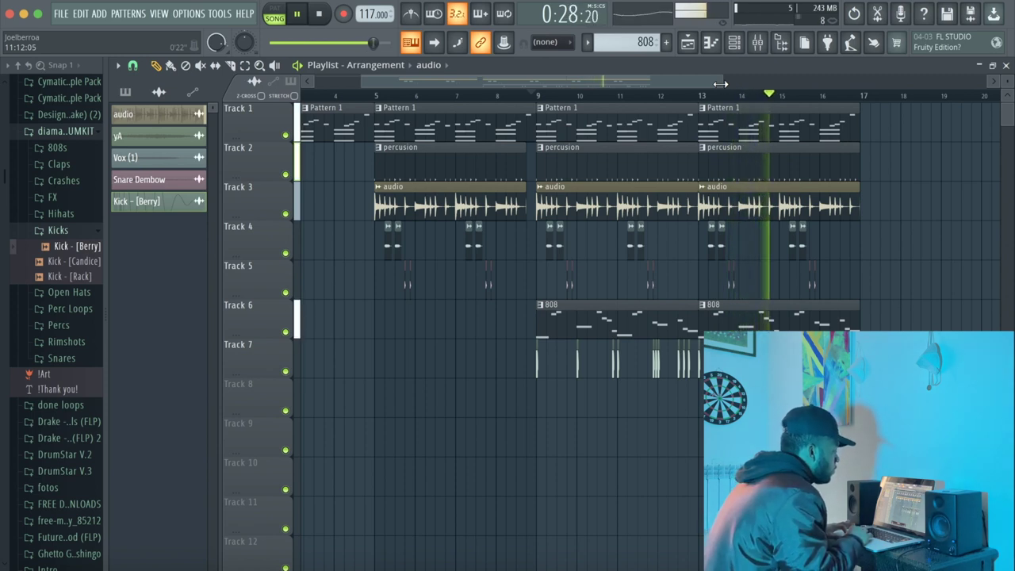
click(299, 14)
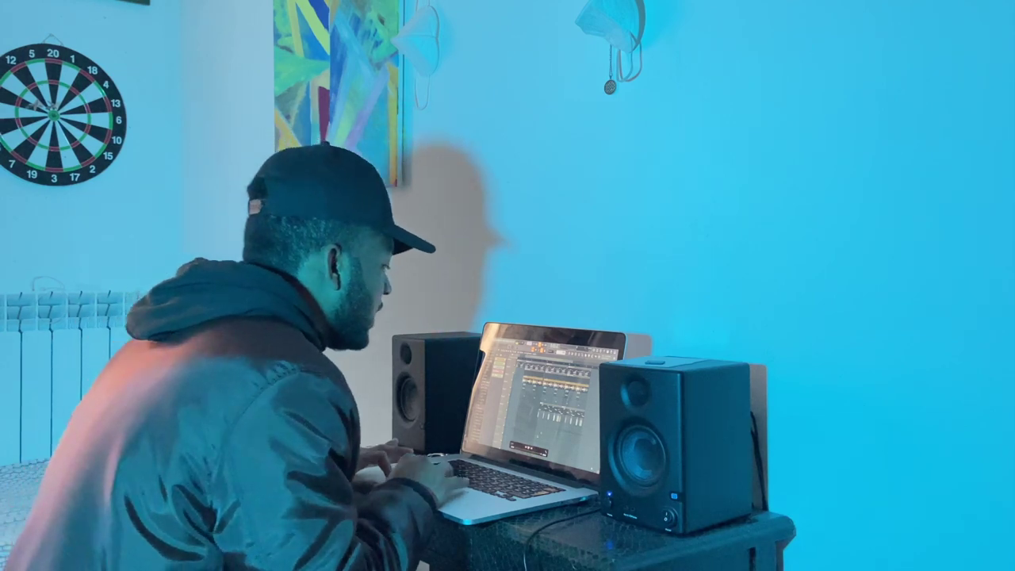